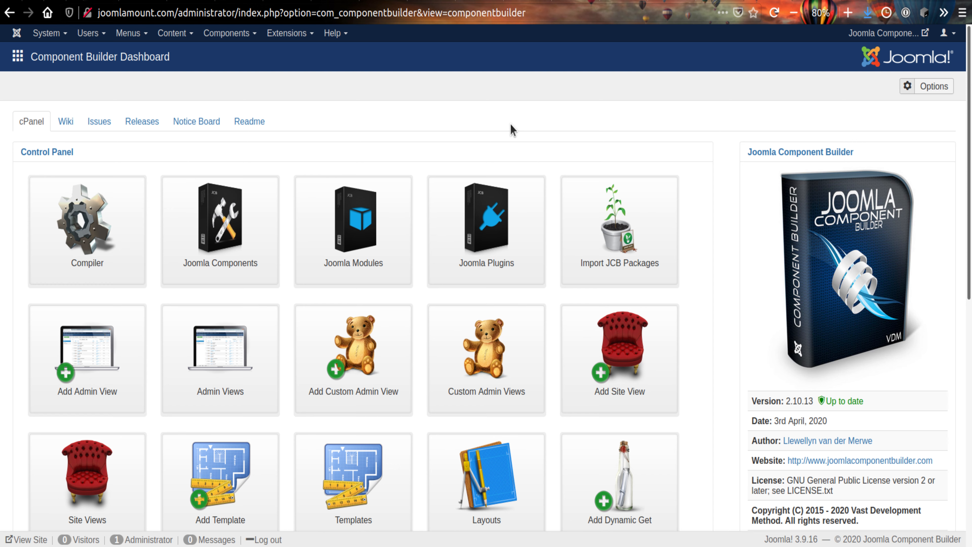
Step: Open the Demo component from the Joomla Components list, then save and close it
click(234, 221)
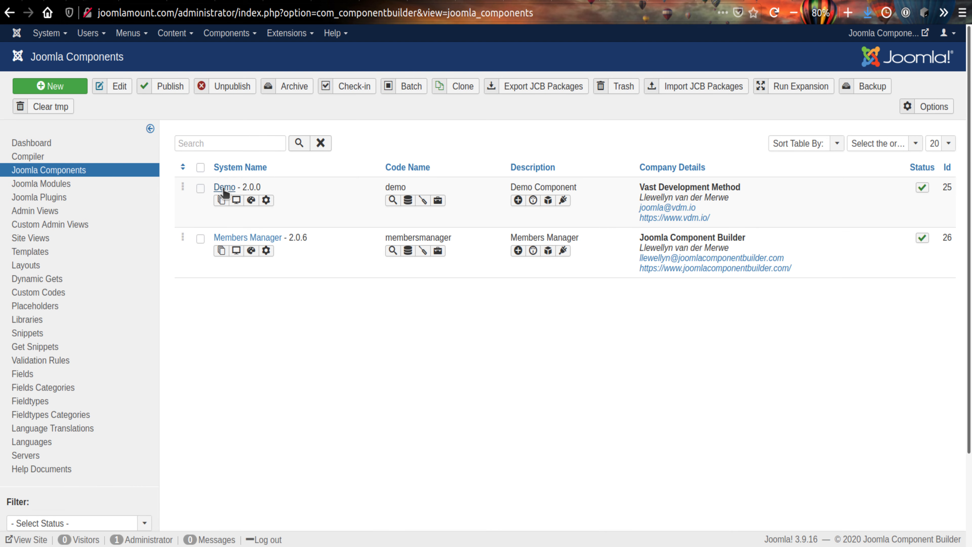
click(224, 189)
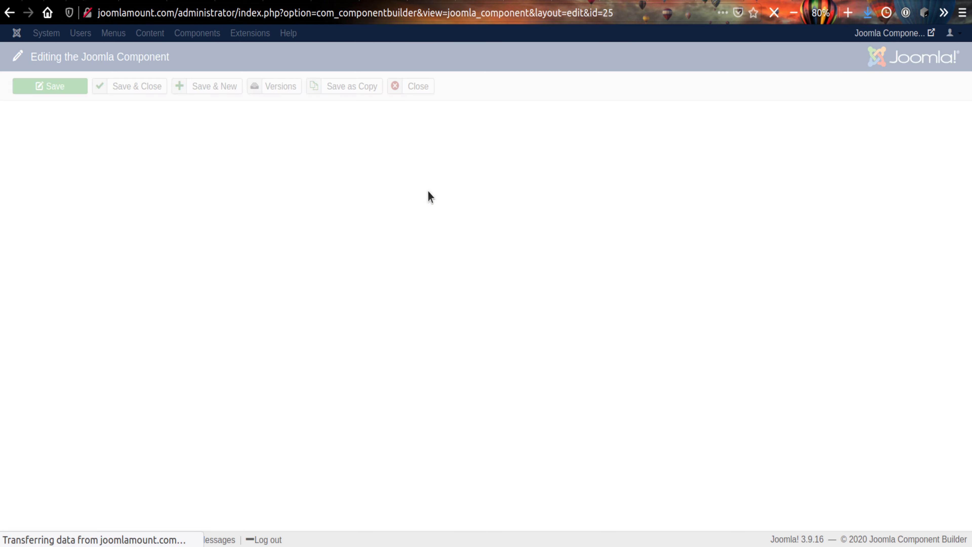
click(130, 87)
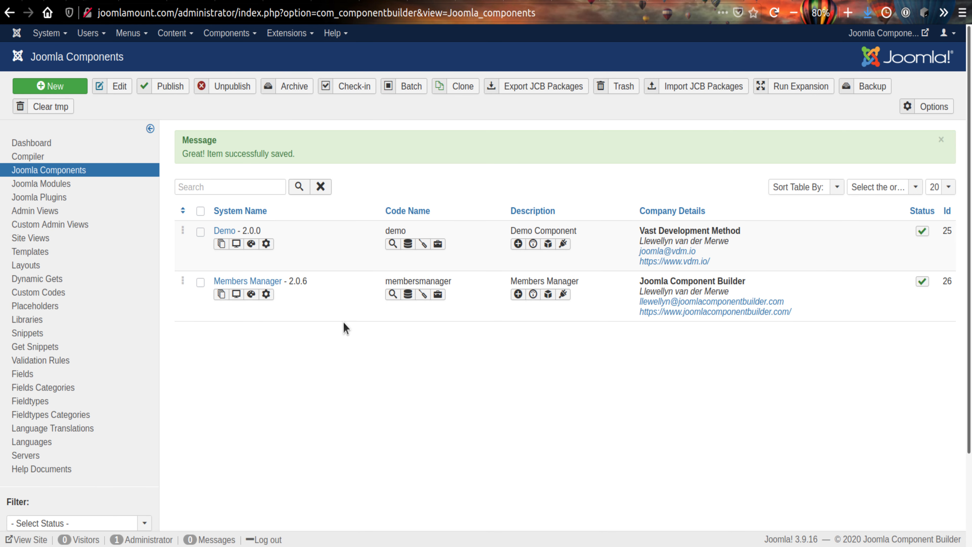
Step: Resave the Look admin view and its linked admin fields, closing each one
click(57, 213)
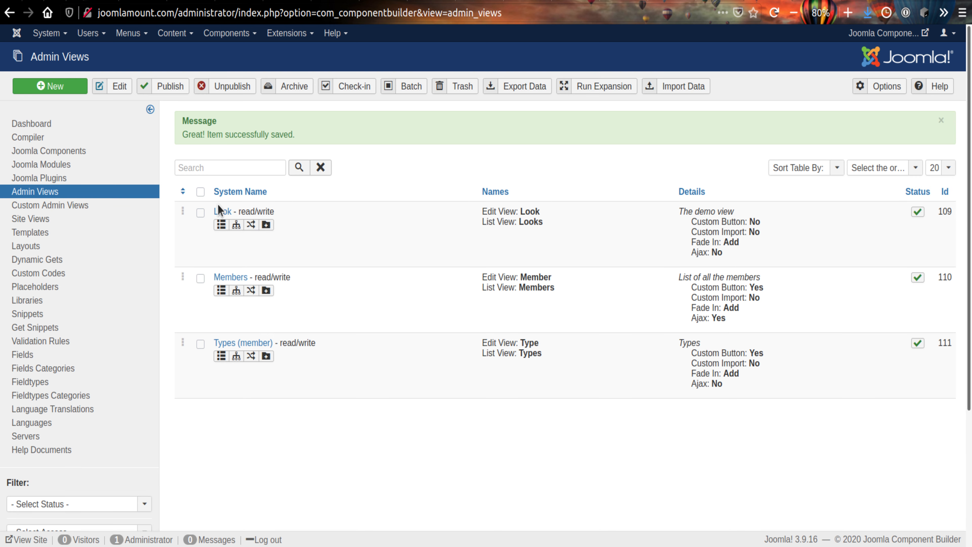
click(230, 212)
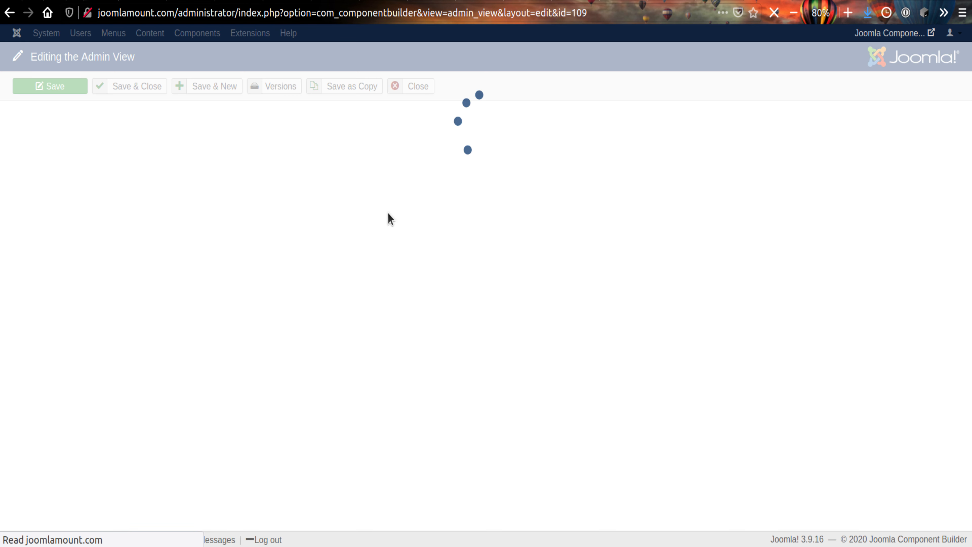
click(134, 87)
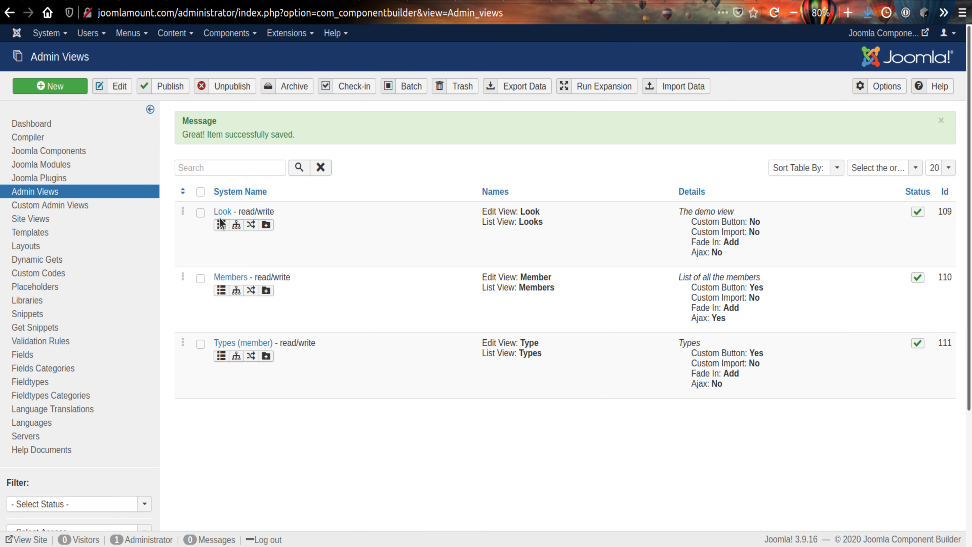
click(221, 224)
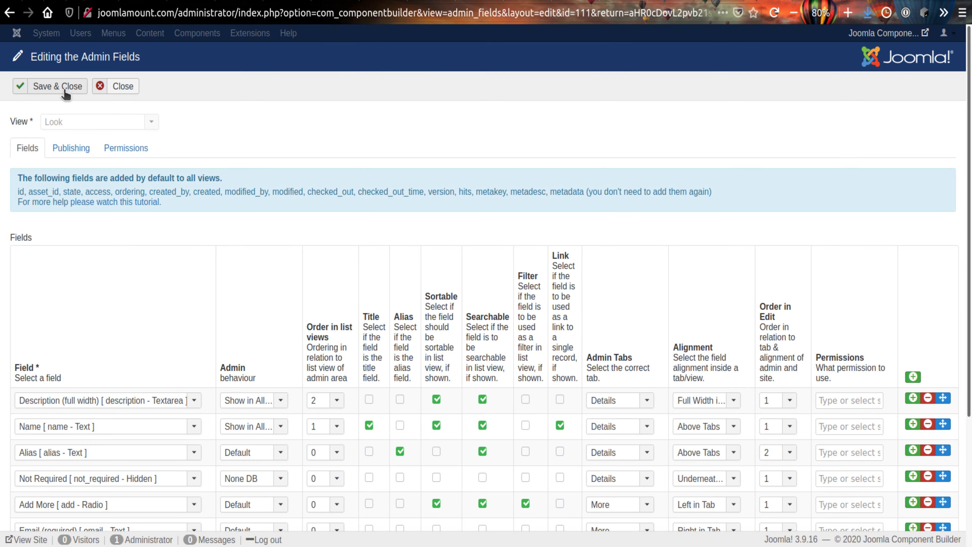
click(64, 89)
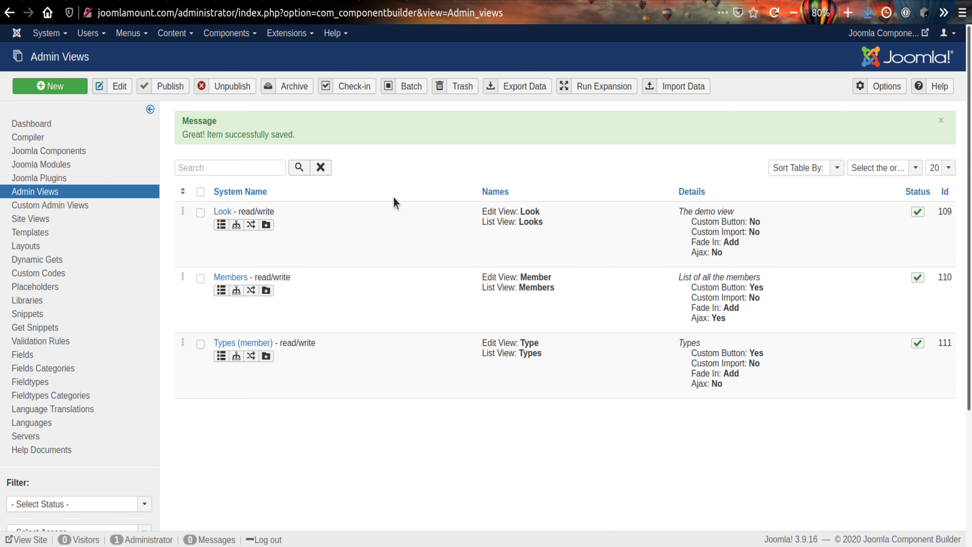
Step: Compile the Demo component and install the compiled component on this Joomla website
click(35, 137)
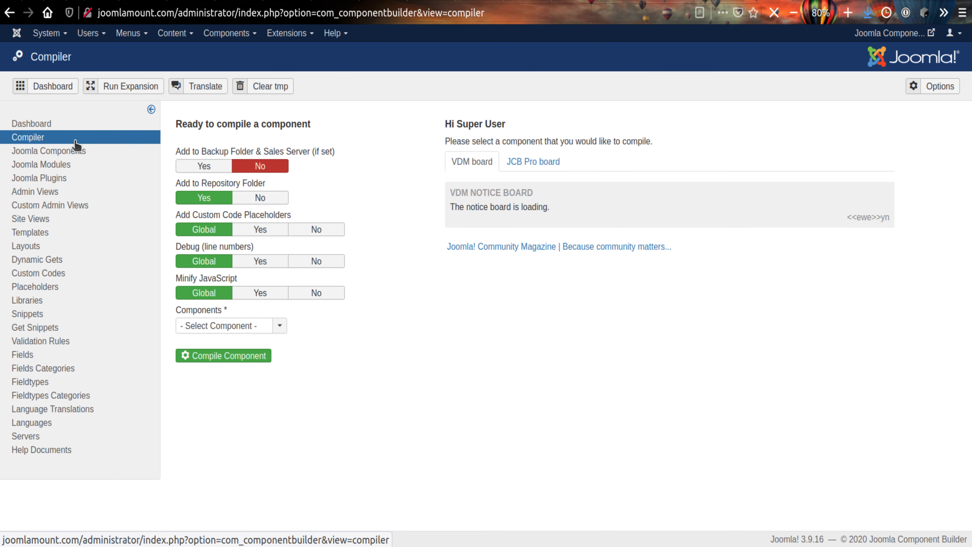
click(230, 326)
click(232, 353)
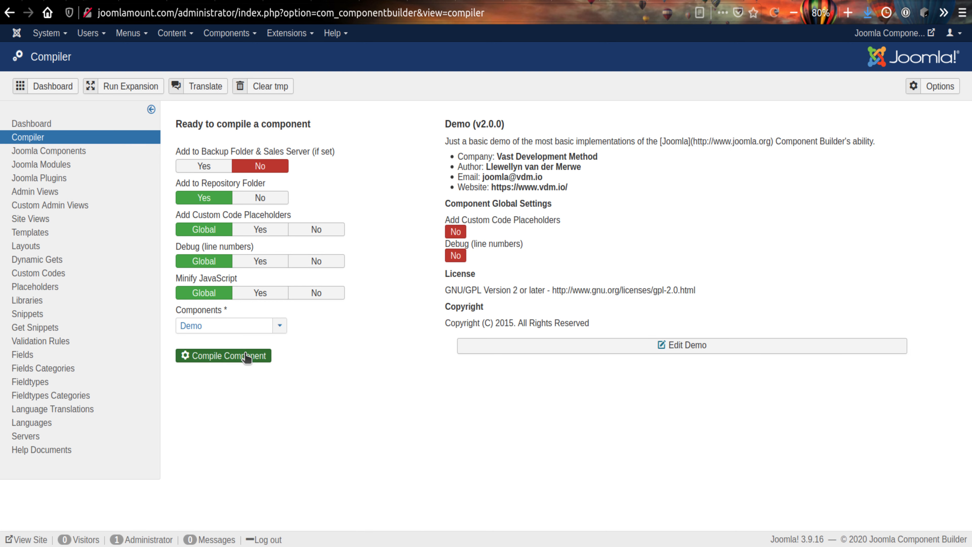
click(230, 356)
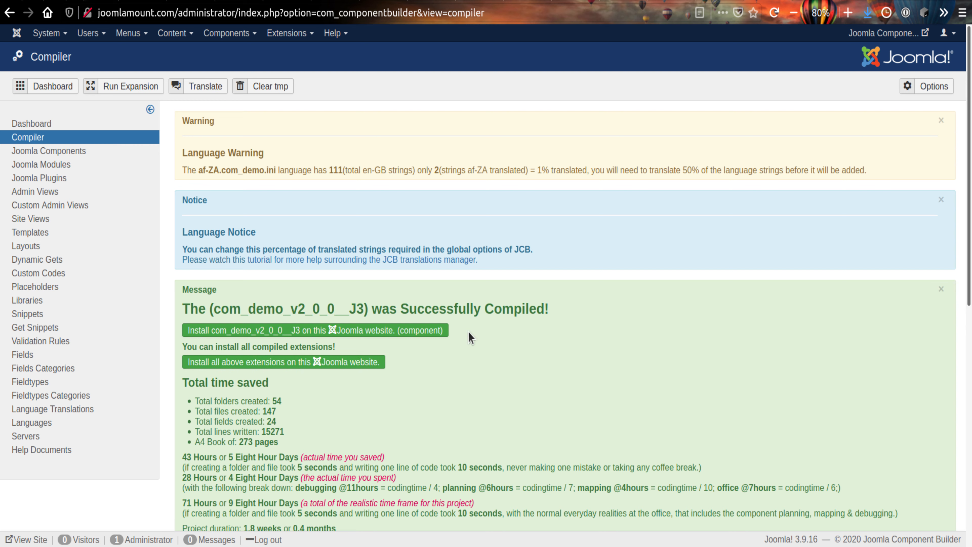
click(268, 330)
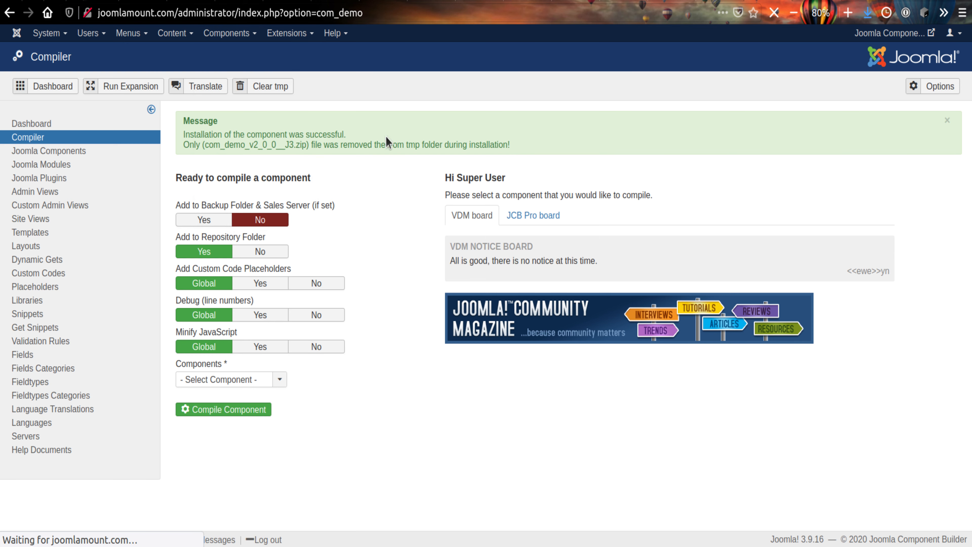
Step: Look at the blank new Look form in the installed Demo component and cancel it
click(124, 187)
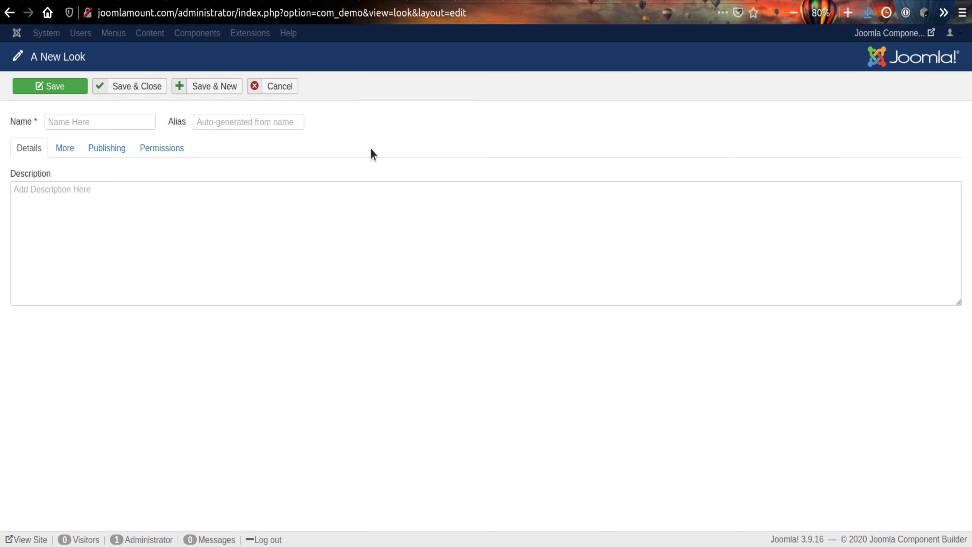
click(280, 87)
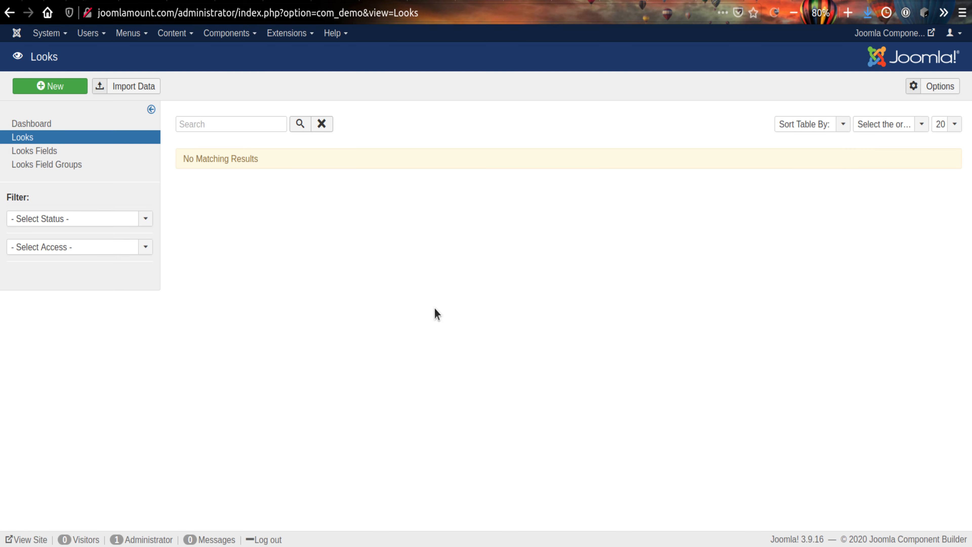
Step: Return to Component Builder, remove the Email (required) field from the Look admin view's fields, and save and close
click(226, 33)
click(236, 52)
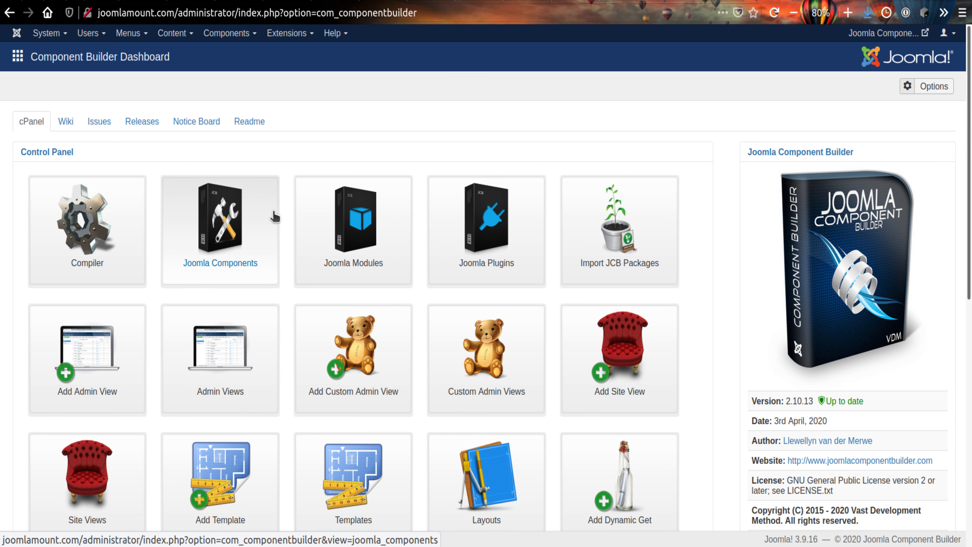
click(274, 216)
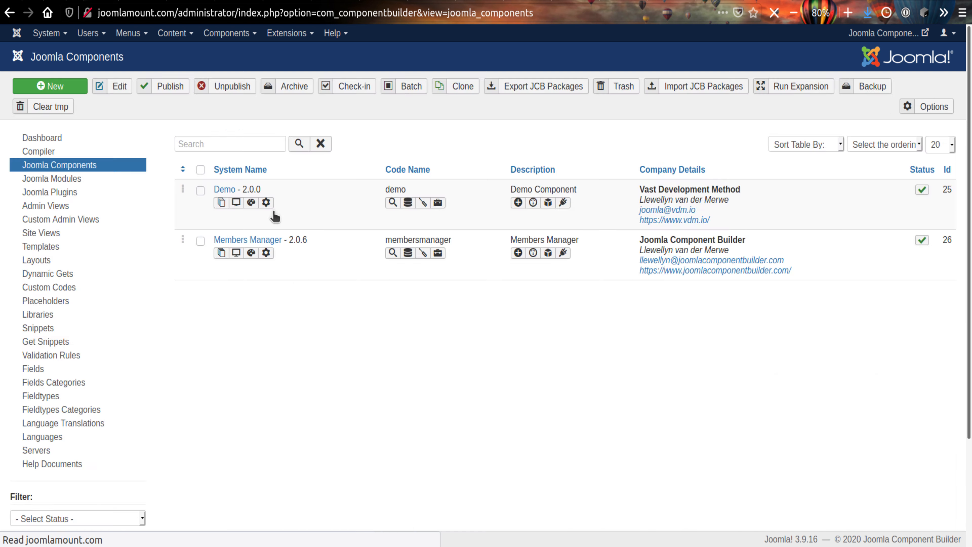
click(55, 211)
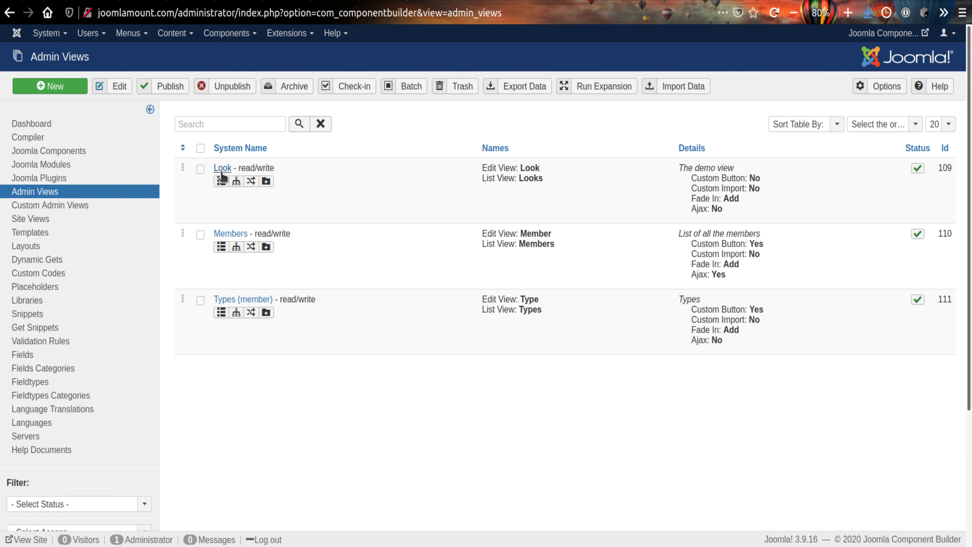
click(222, 182)
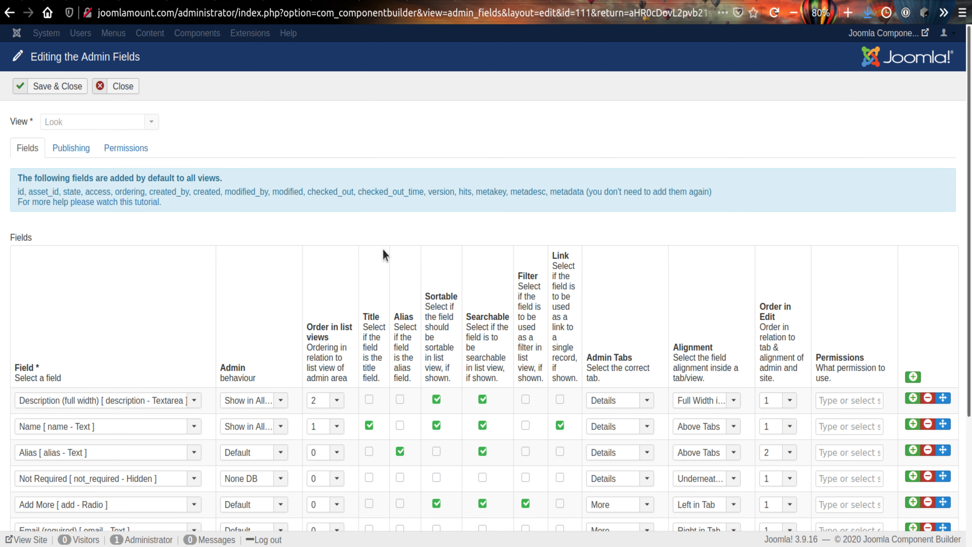
scroll(383, 253, down, 4)
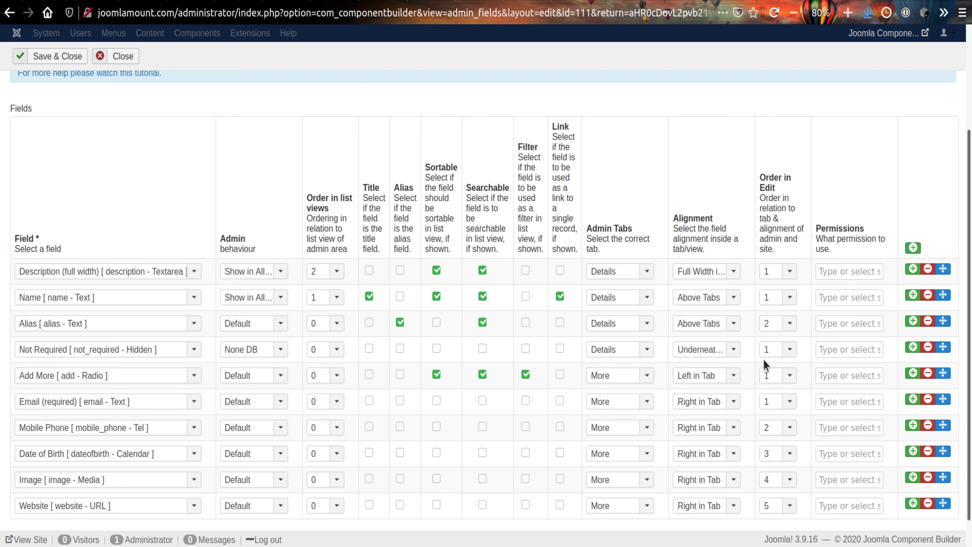
scroll(130, 368, down, 1)
scroll(153, 377, up, 1)
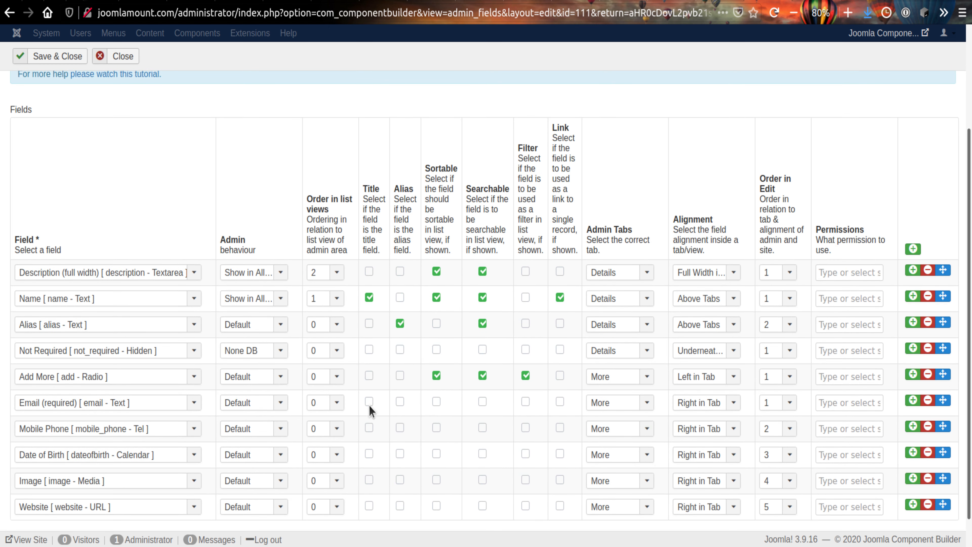
click(928, 400)
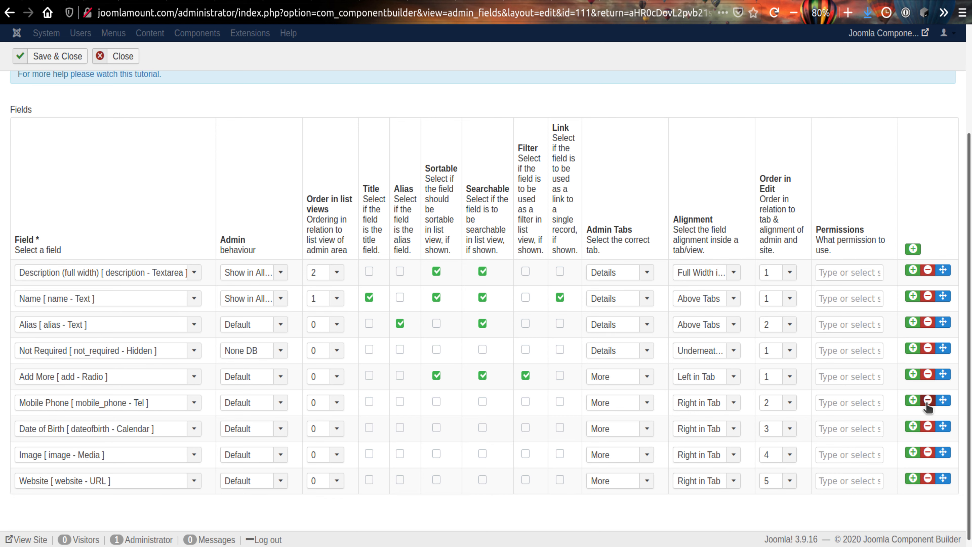
click(54, 58)
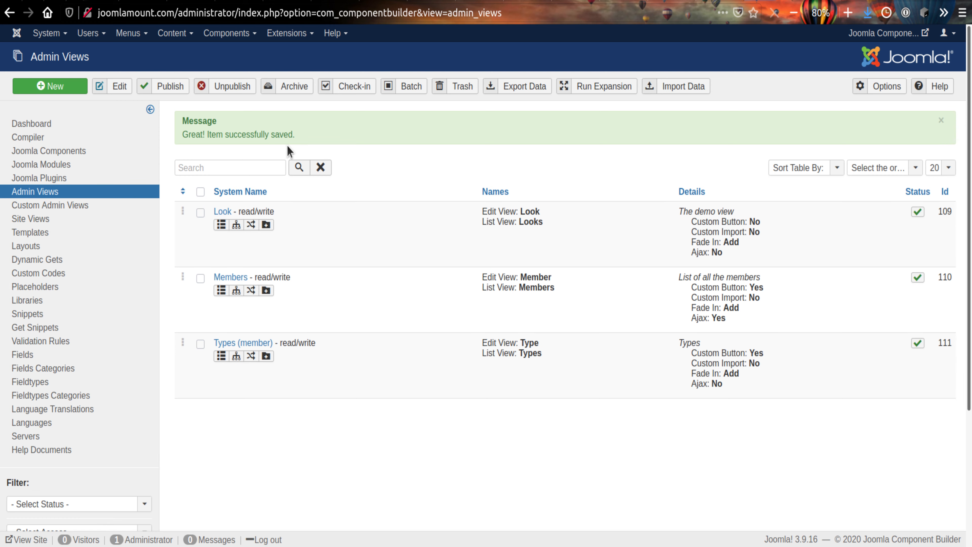
Step: Recompile the Demo component with the reduced field set and install it on this Joomla website
click(46, 141)
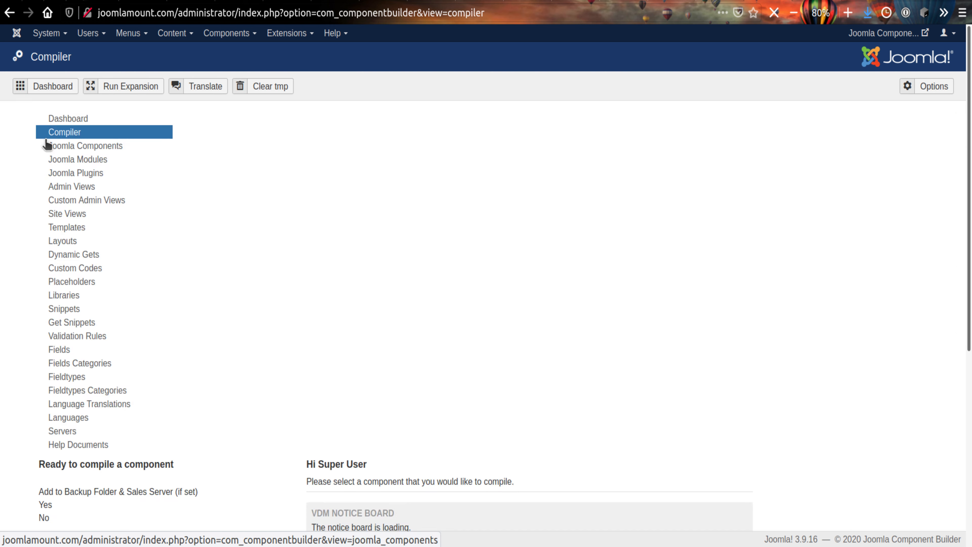
click(254, 328)
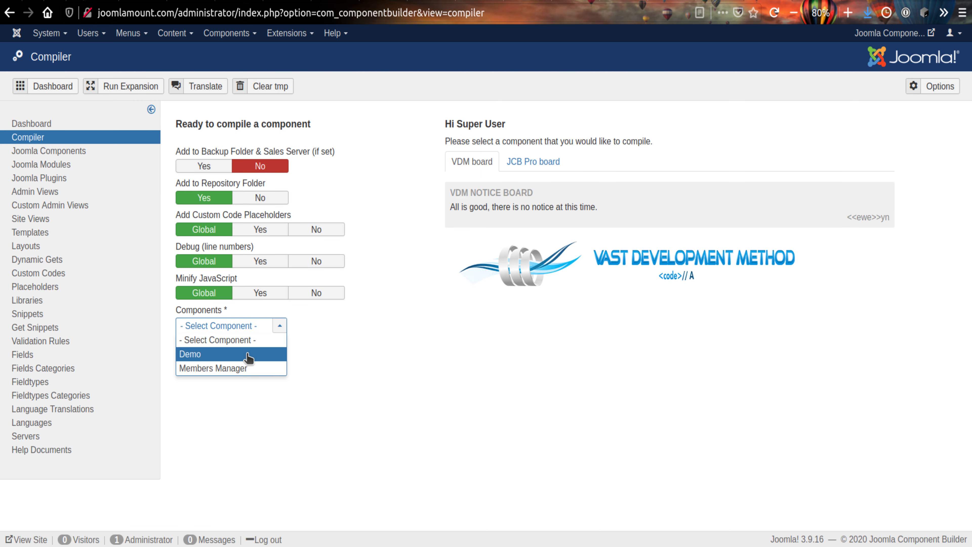
click(252, 354)
click(230, 355)
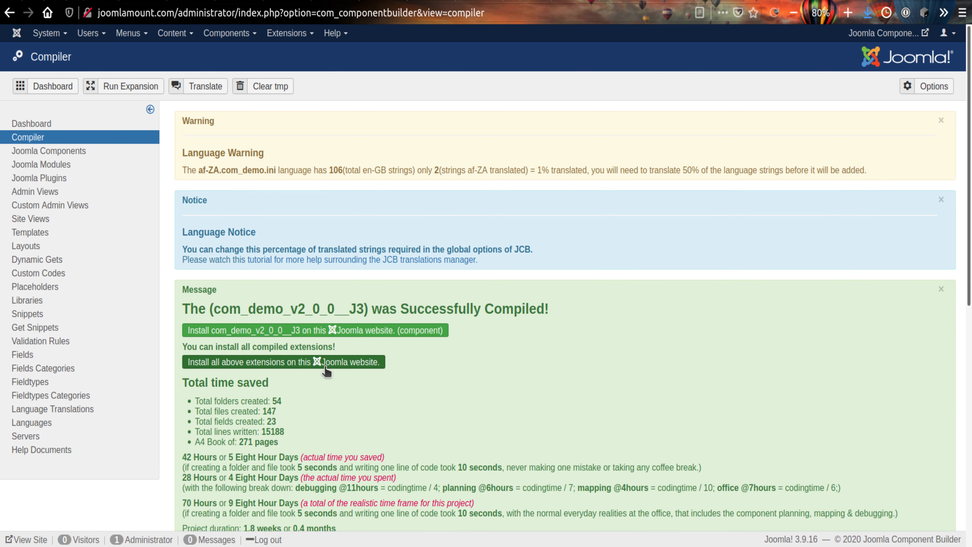
click(285, 331)
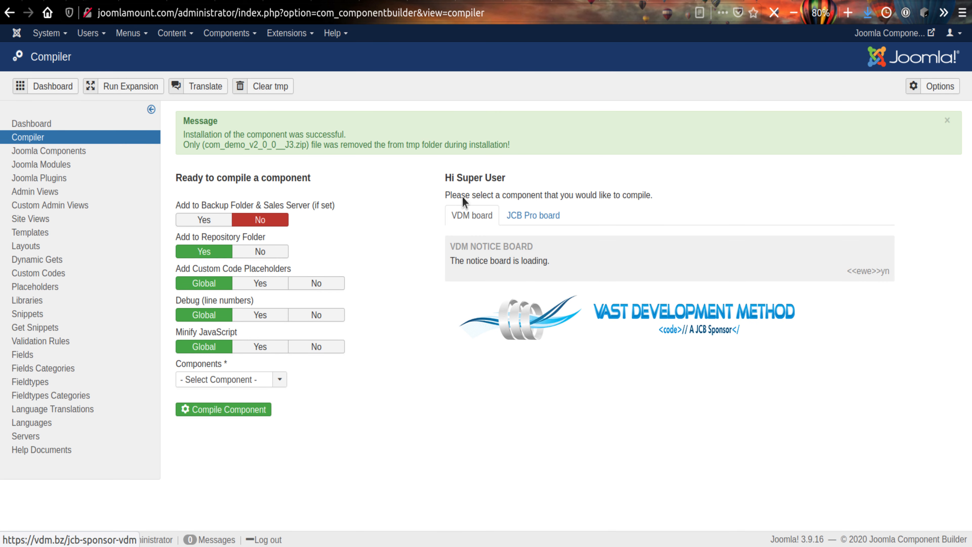
Step: Open the Demo component's Looks list in a new browser tab and start a new Look entry
click(228, 33)
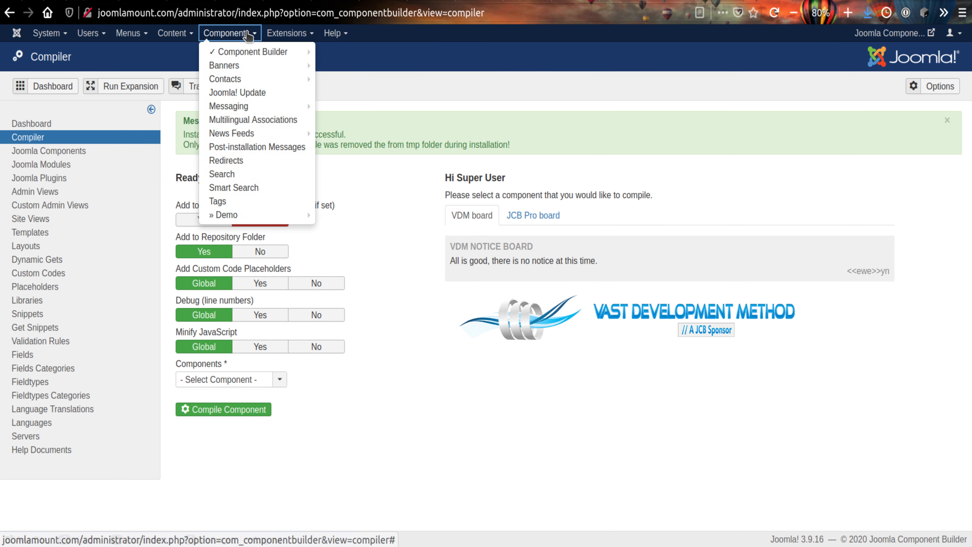
mouse_move(253, 58)
mouse_move(268, 214)
right_click(342, 215)
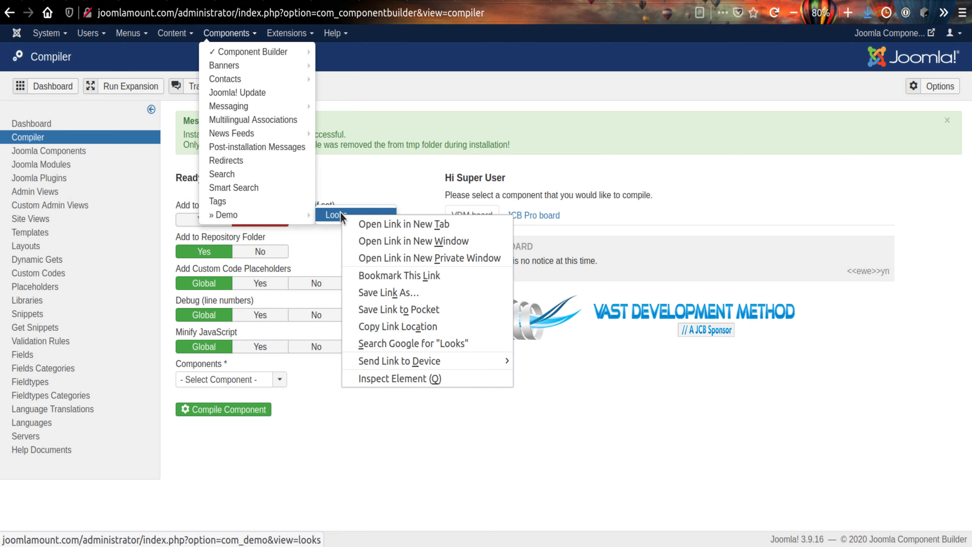
click(388, 224)
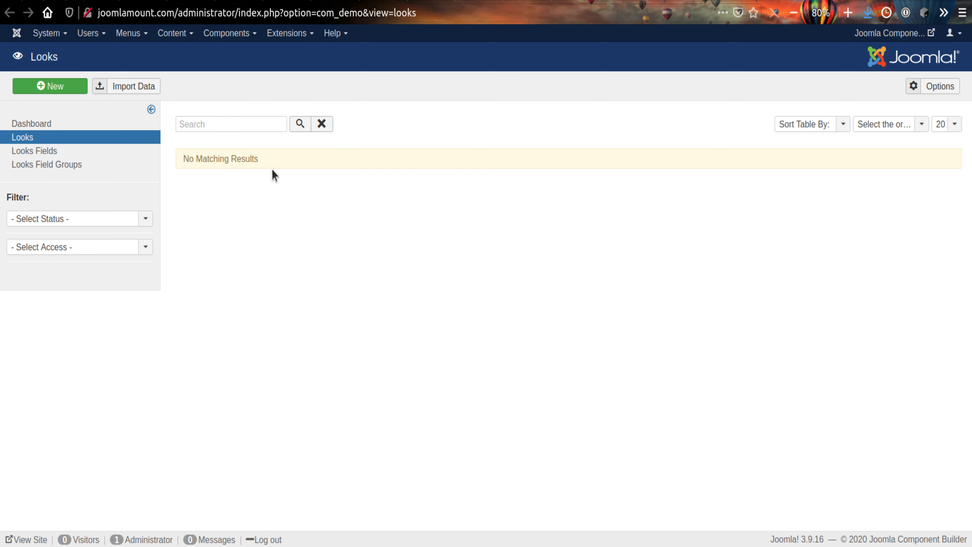
click(49, 85)
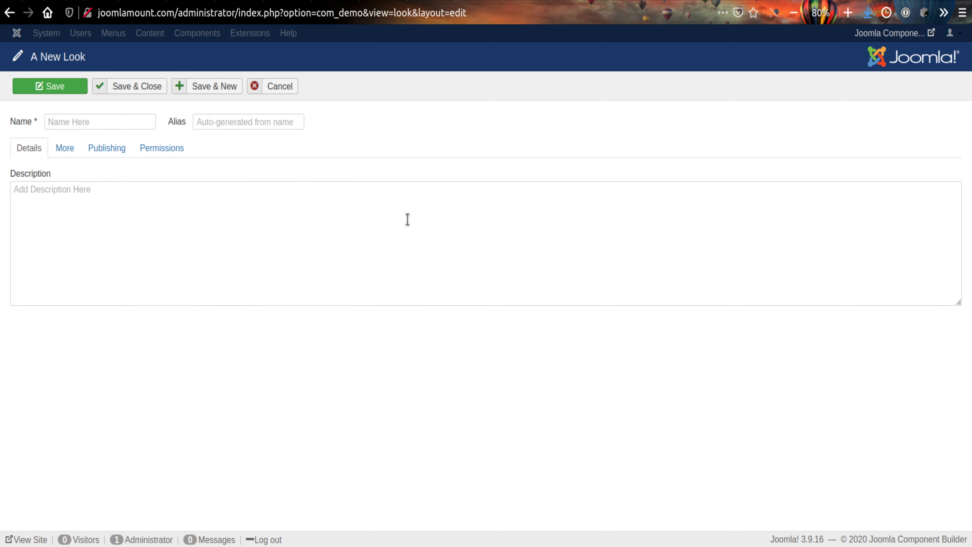
Step: Examine the new Look's additional fields with Add More set to Yes, set it back to No, and cancel the entry
click(64, 149)
click(130, 177)
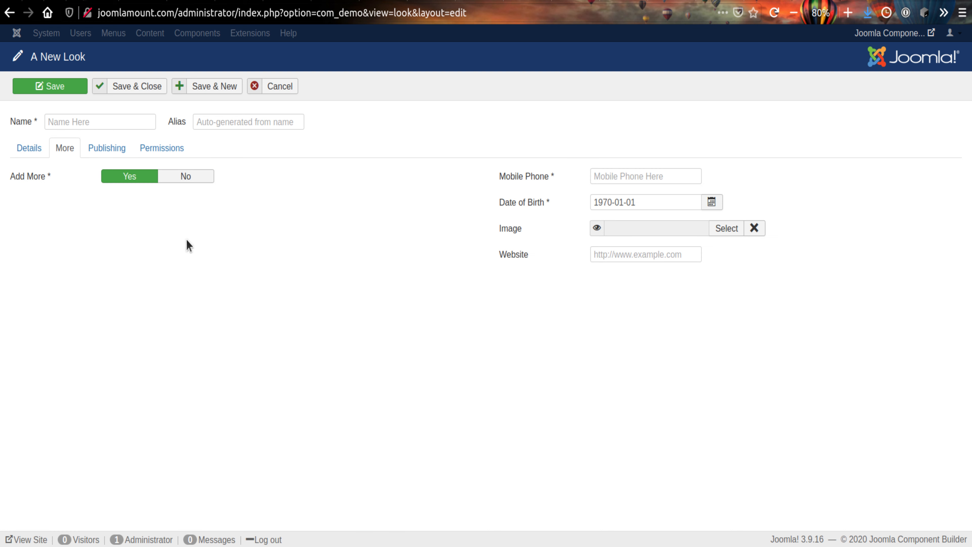
click(207, 178)
click(31, 154)
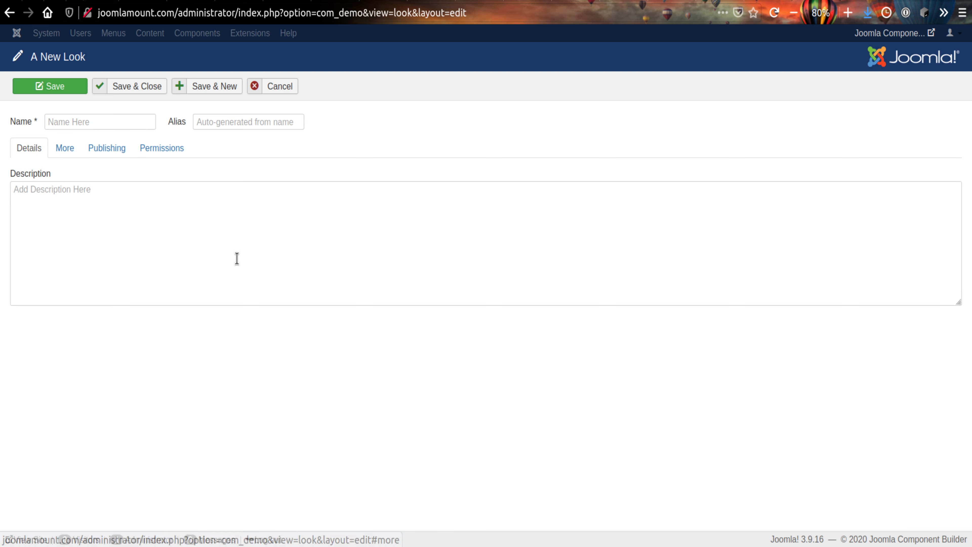
click(272, 86)
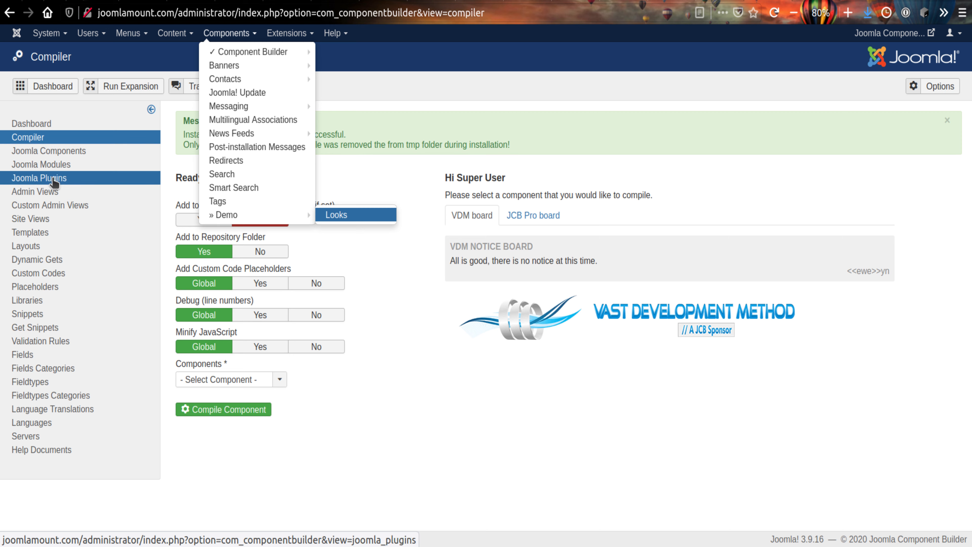
Step: Add the Email (not required) field to the Look admin view's fields and move its row directly above Add More
click(52, 191)
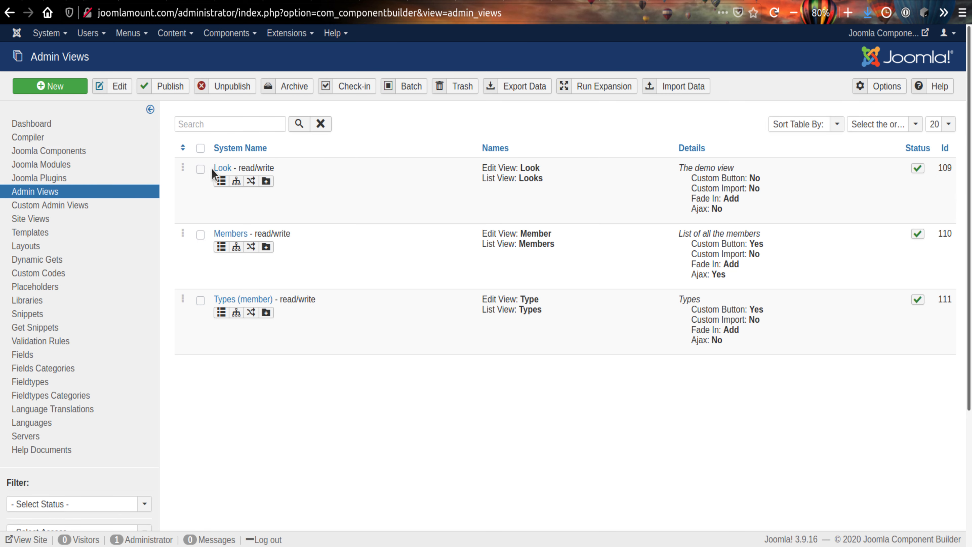
click(221, 180)
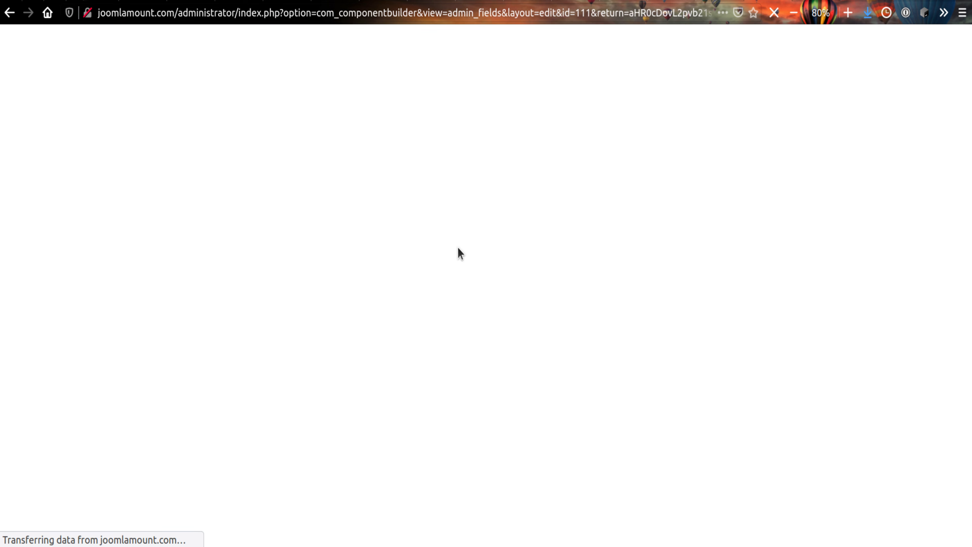
scroll(601, 355, down, 3)
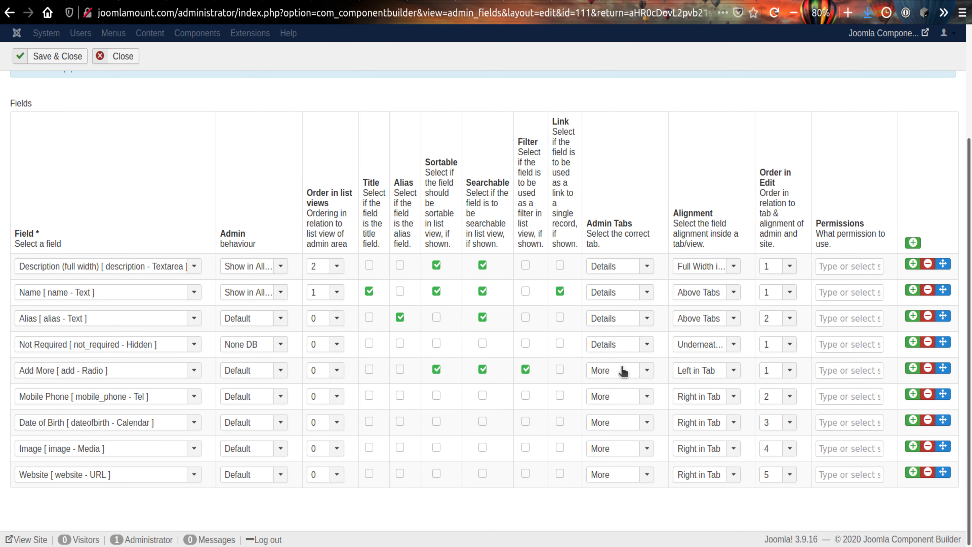
click(914, 472)
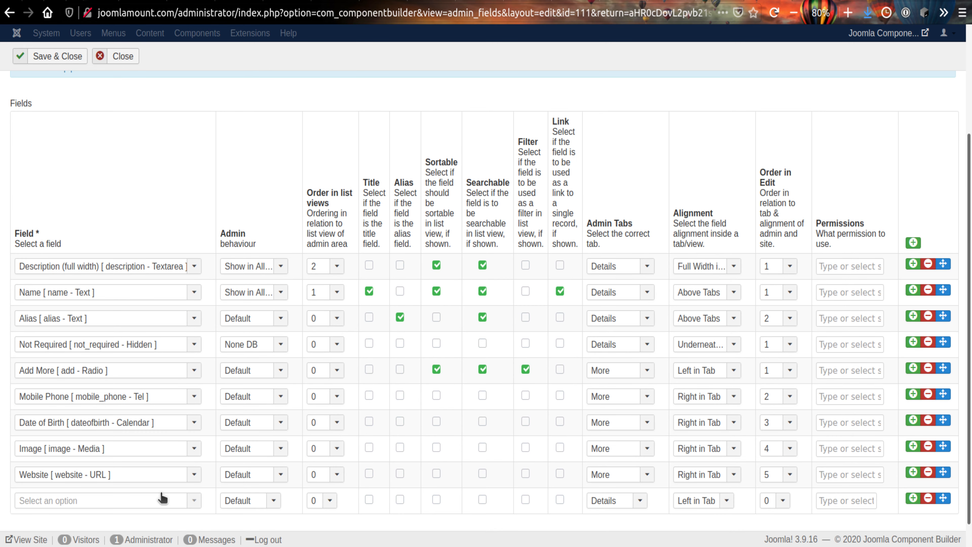
click(135, 505)
text(email)
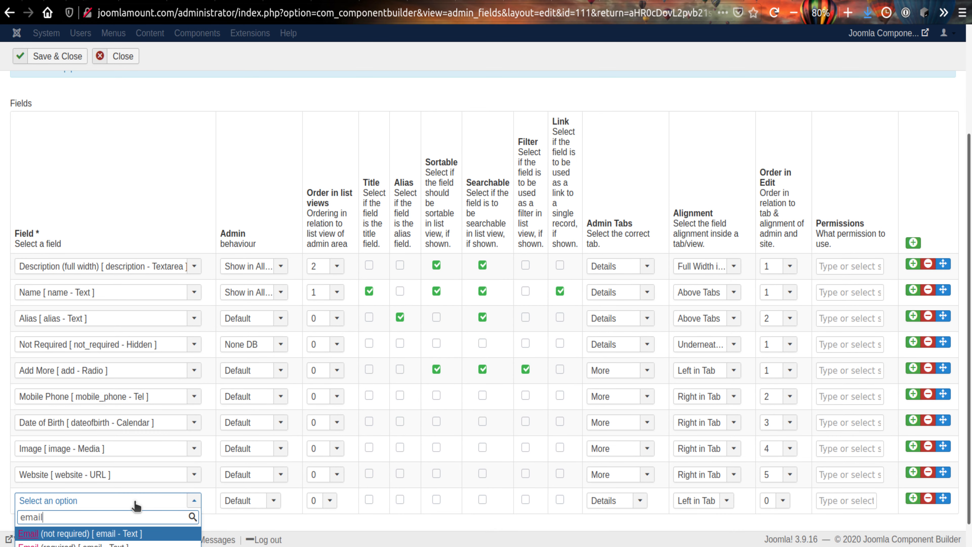
scroll(136, 506, down, 1)
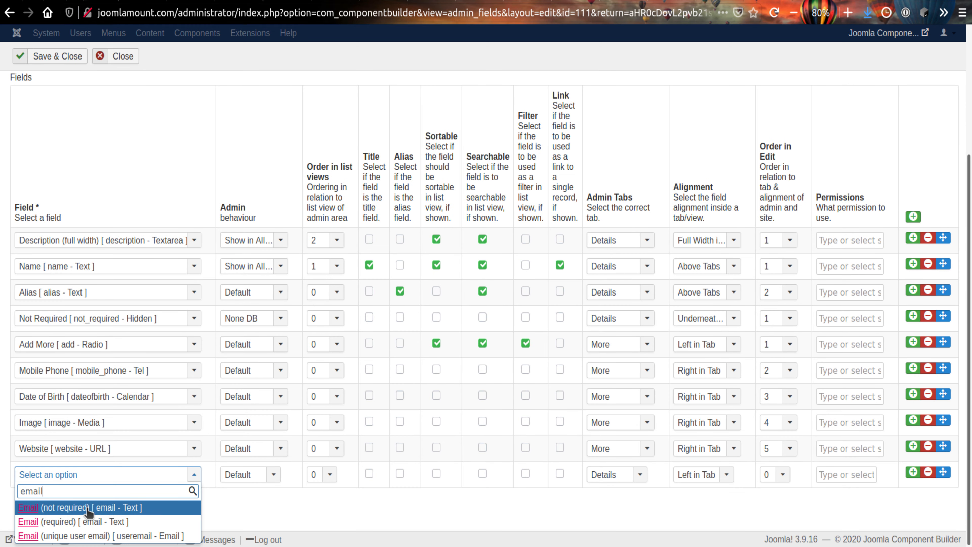
click(107, 513)
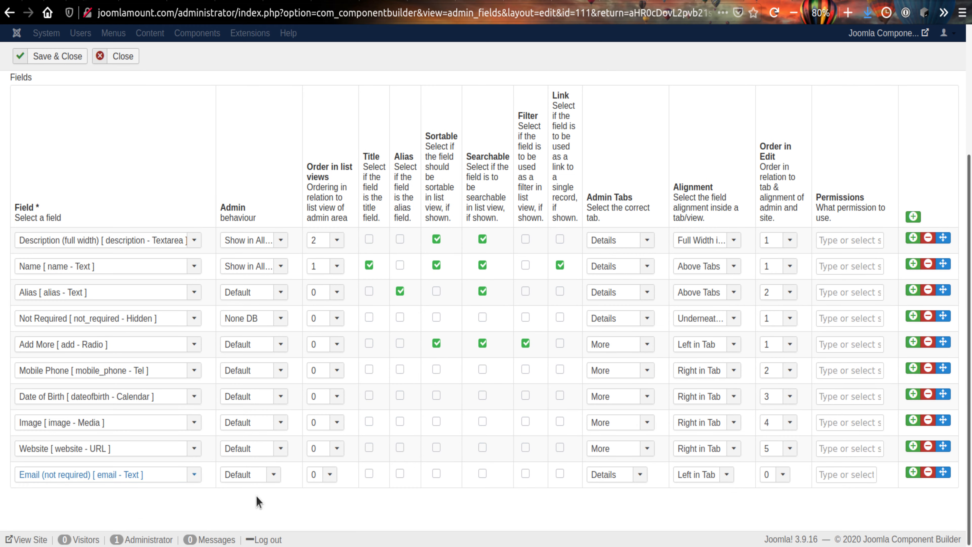
drag(930, 407, 921, 331)
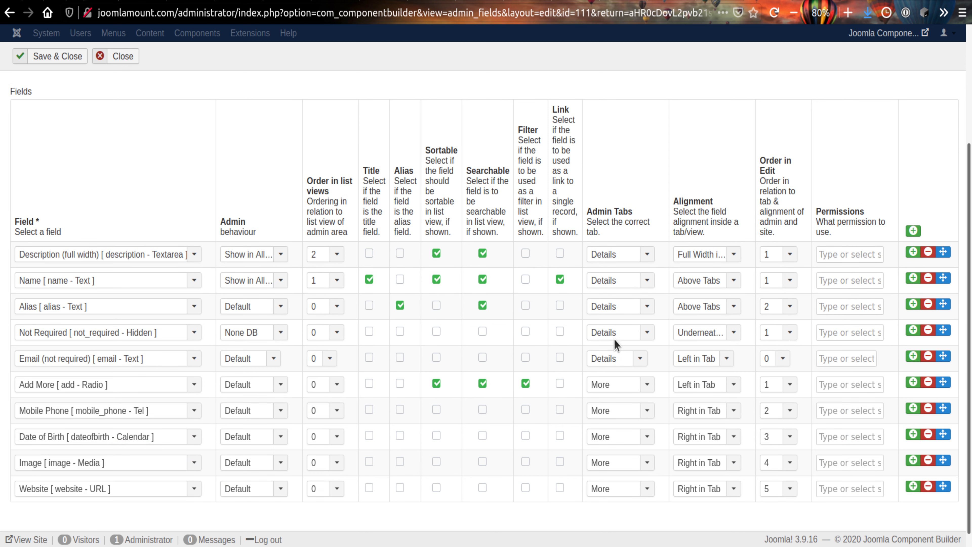
Step: Set the Not Required field to the More tab aligned Right in Tab, move it below Add More, and save and close
click(710, 333)
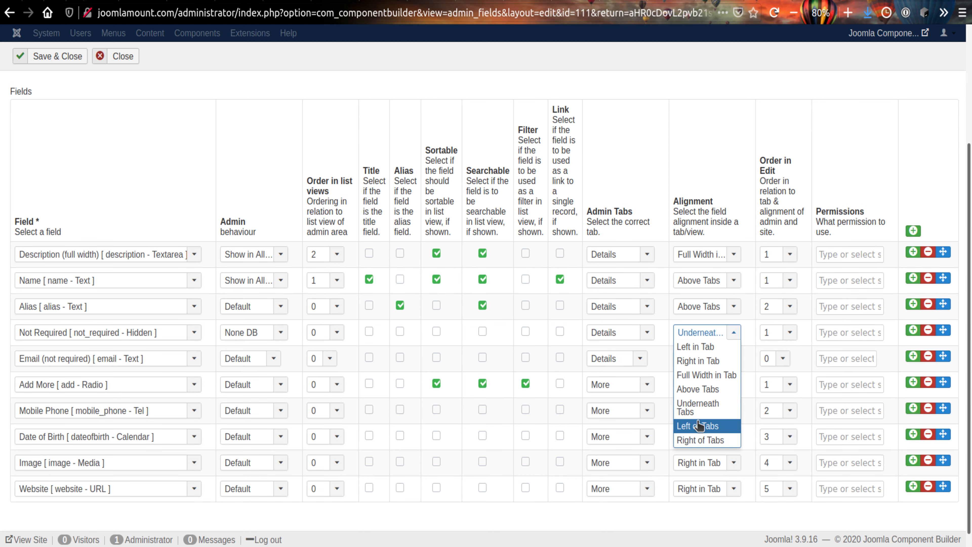
click(700, 349)
click(710, 334)
click(708, 360)
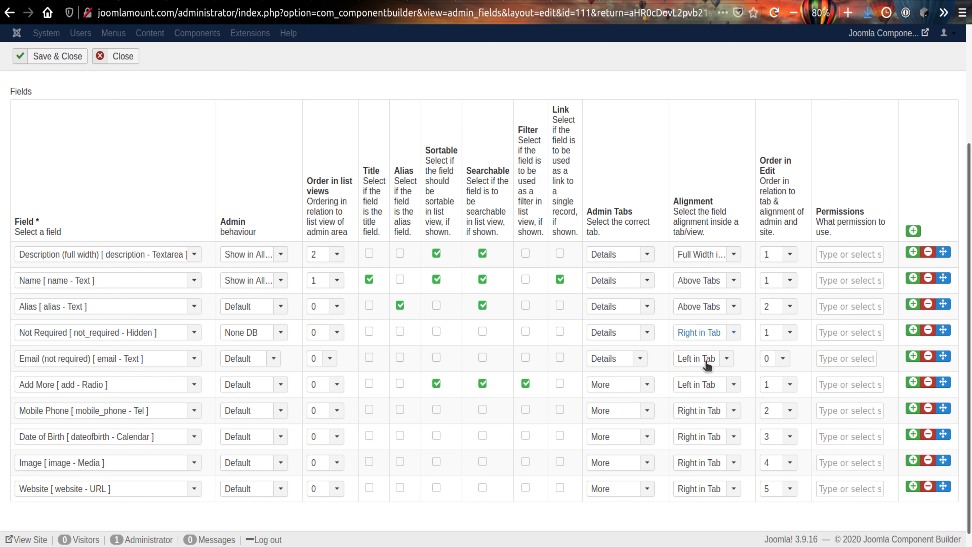
click(621, 331)
click(617, 360)
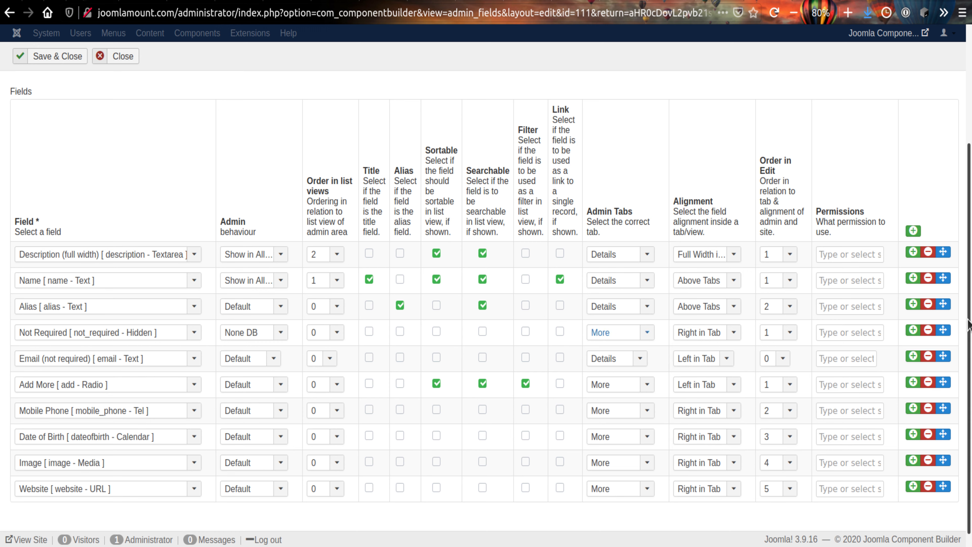
drag(938, 333, 939, 390)
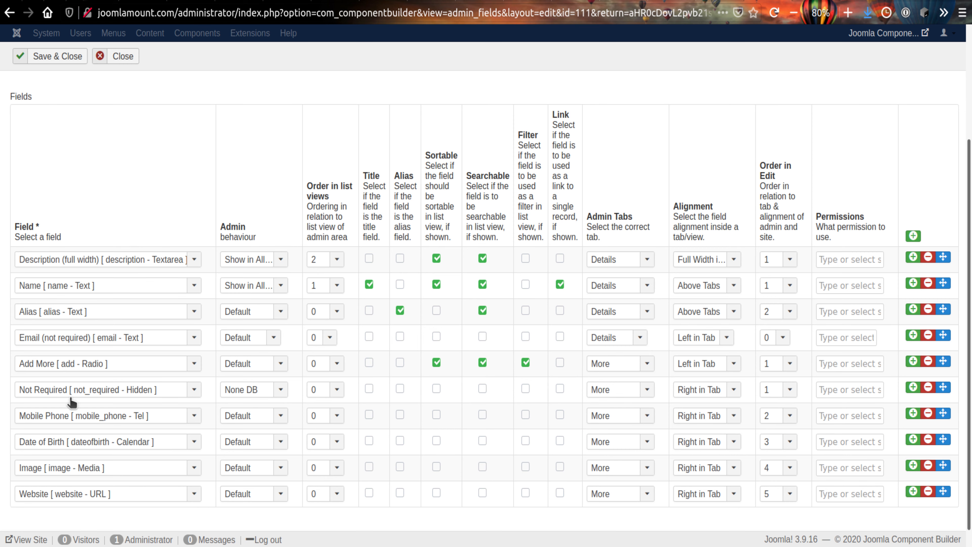
click(54, 58)
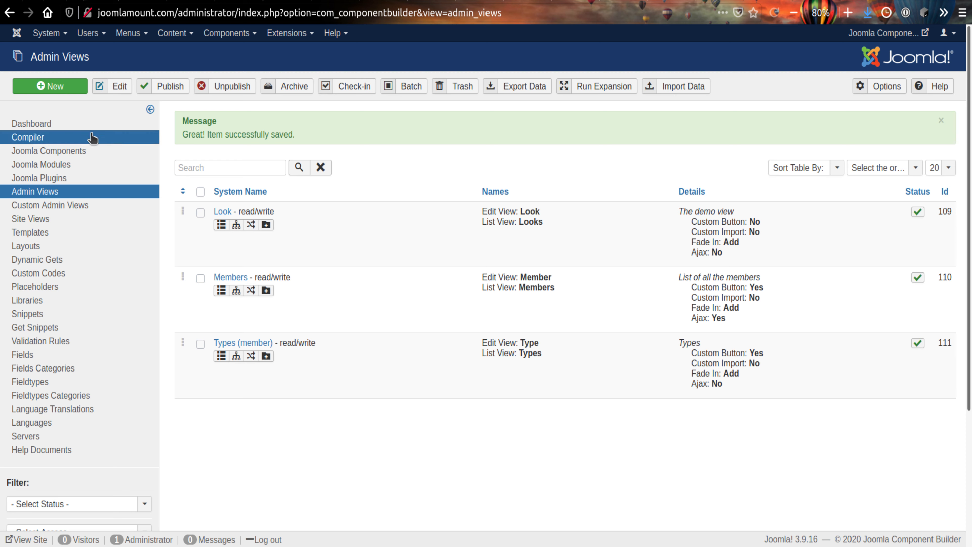
Step: Recompile the Demo component with the changed Look fields and try to install it on this Joomla website
click(44, 136)
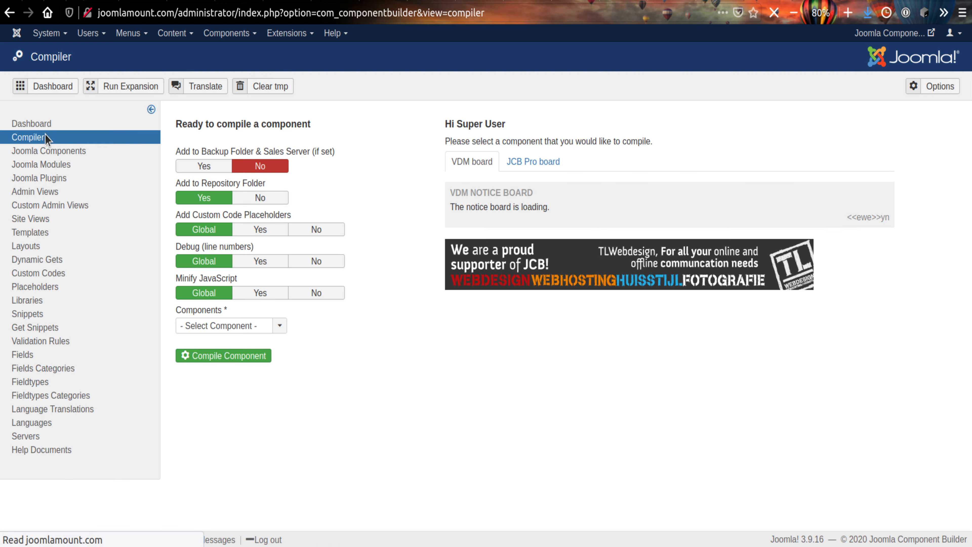
click(231, 325)
click(212, 352)
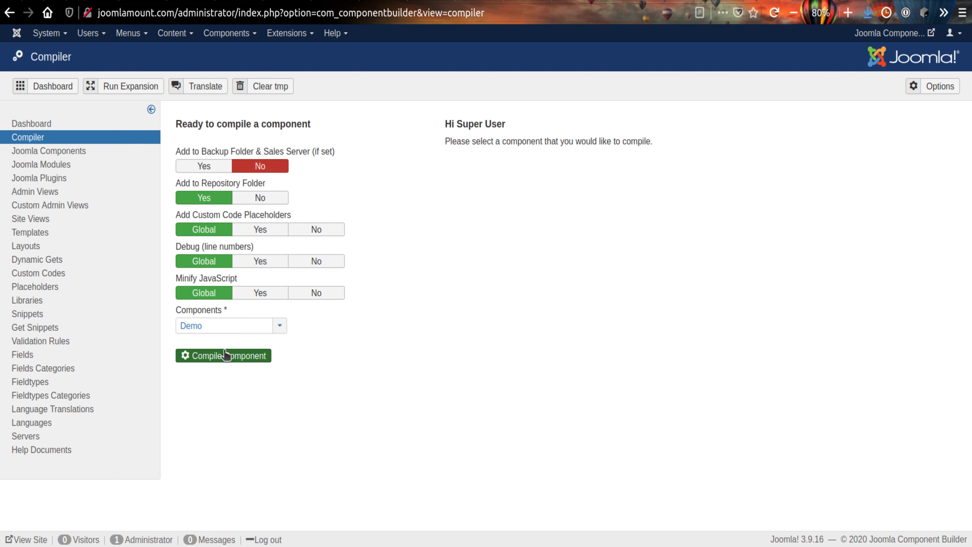
click(224, 356)
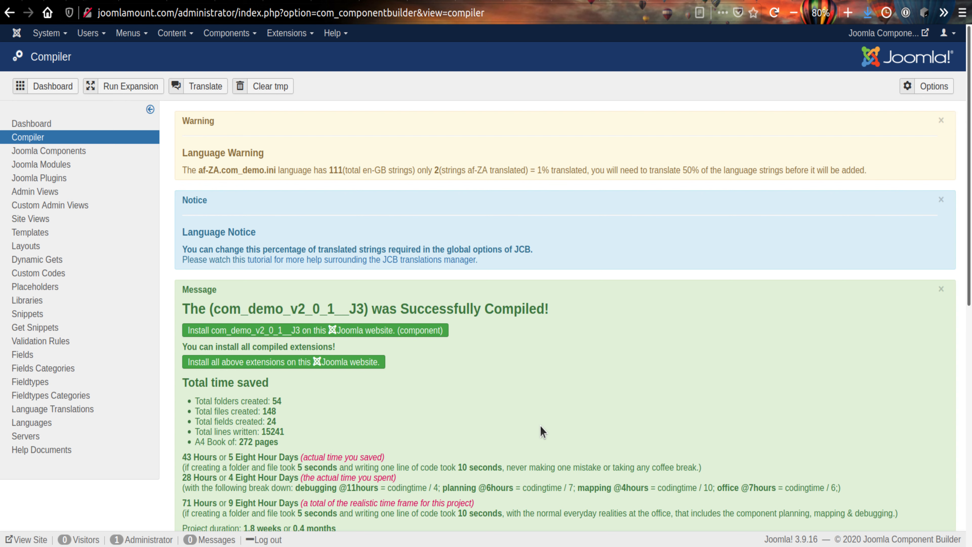
drag(362, 310, 337, 310)
click(334, 310)
click(290, 331)
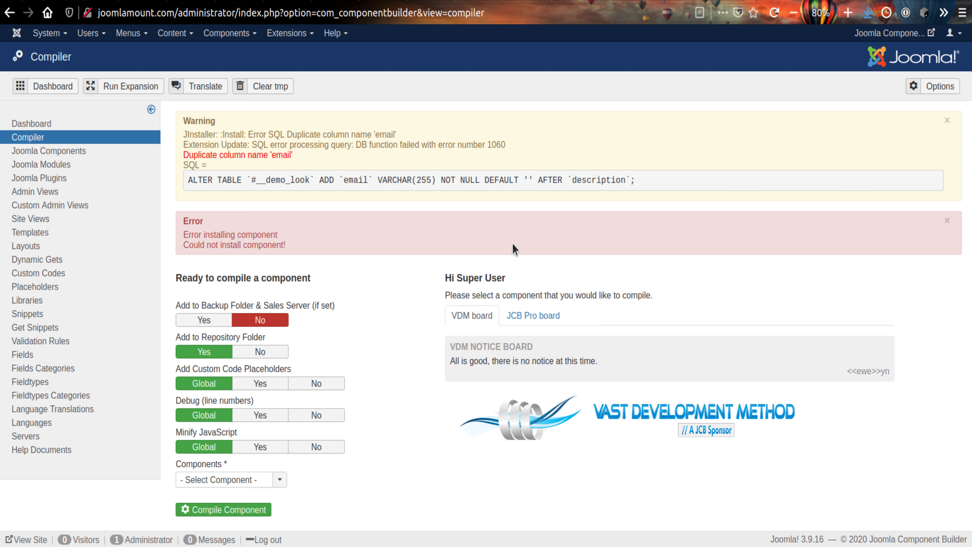
Step: Open the Joomla Components list in a new browser tab and open the Demo component's updates
right_click(93, 150)
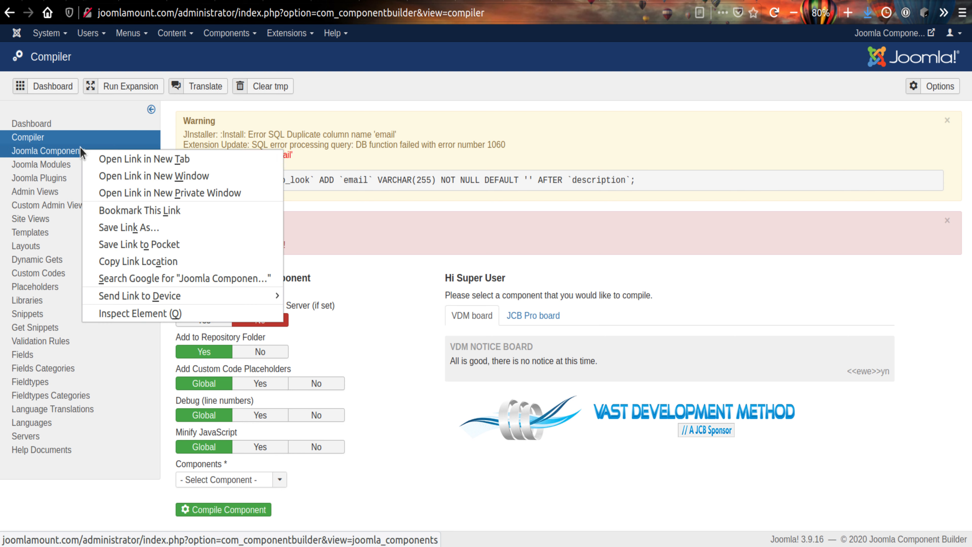
click(102, 159)
click(806, 2)
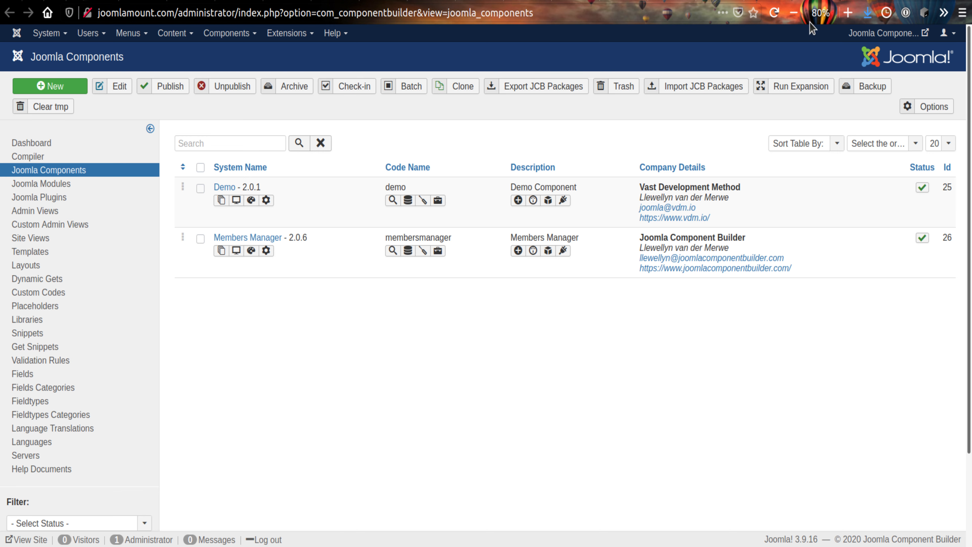
click(408, 201)
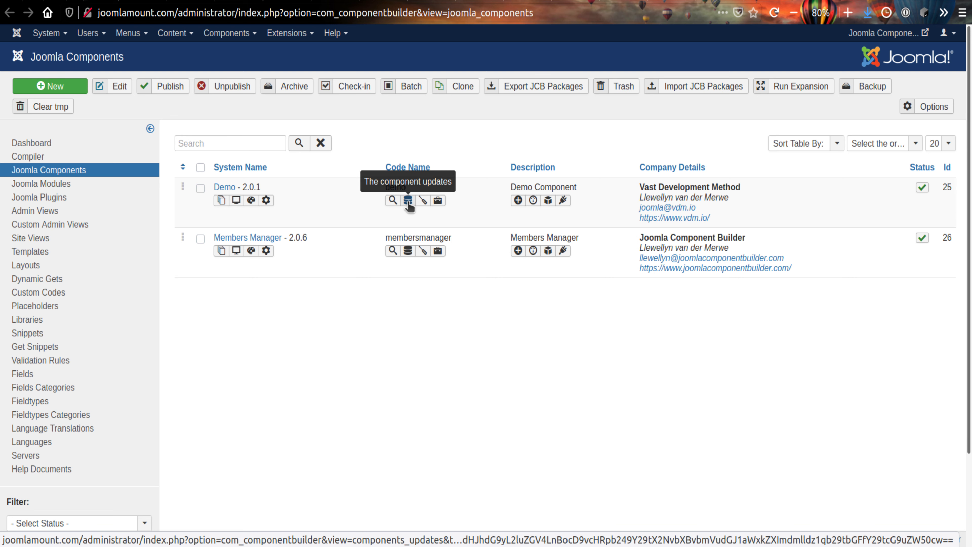
click(408, 201)
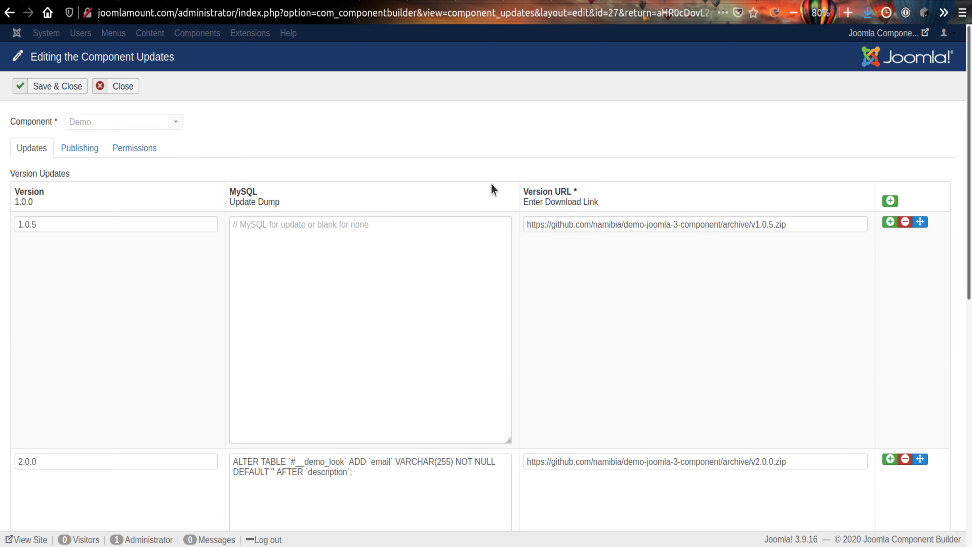
Step: Examine the MySQL update statement for version 2.0.0 and the 2.0.1 entry in Demo's version updates
scroll(491, 188, down, 4)
drag(395, 322, 223, 296)
click(420, 341)
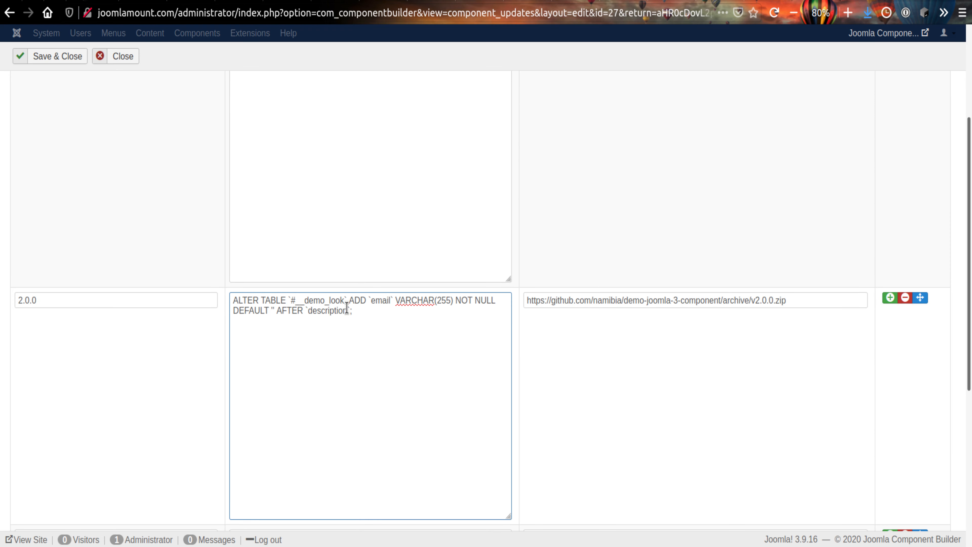
double_click(385, 301)
double_click(317, 300)
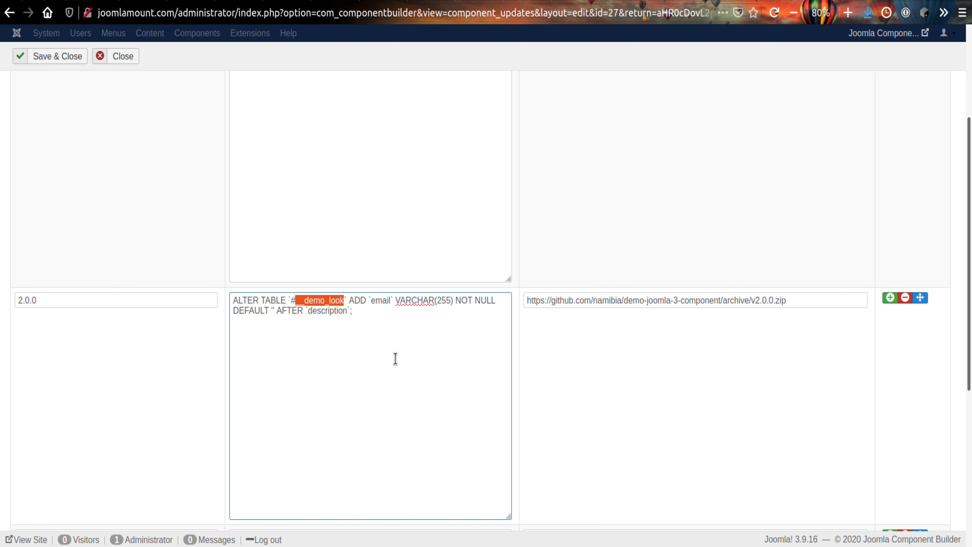
scroll(396, 359, down, 6)
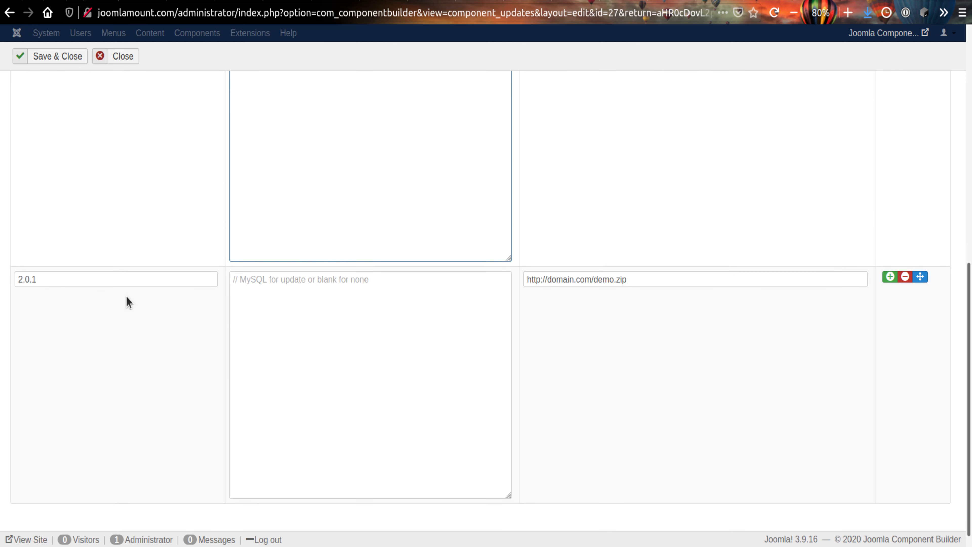
click(24, 276)
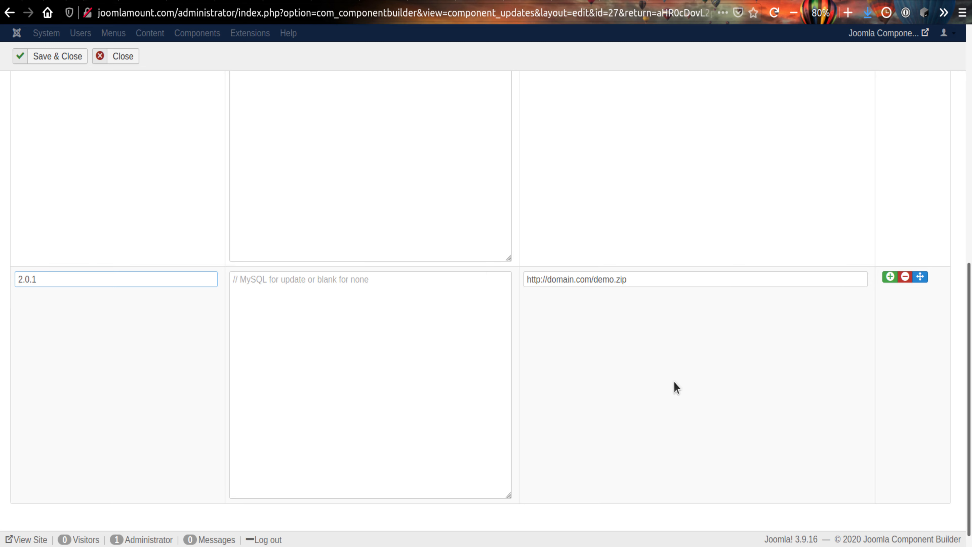
scroll(675, 387, up, 2)
scroll(677, 387, up, 2)
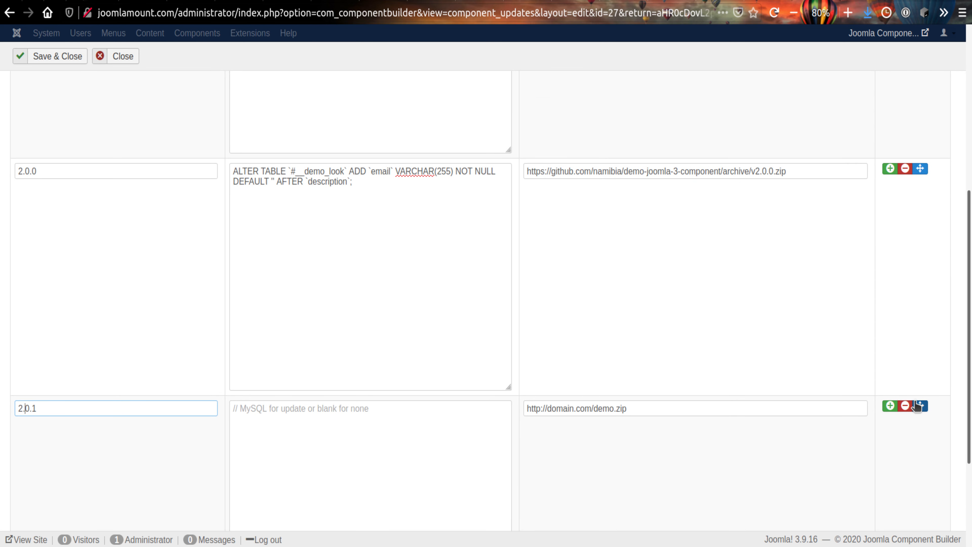
Step: Remove the 2.0.1 version update, clear the MySQL statement of version 2.0.0, and save and close the component updates
click(905, 407)
drag(417, 317, 225, 241)
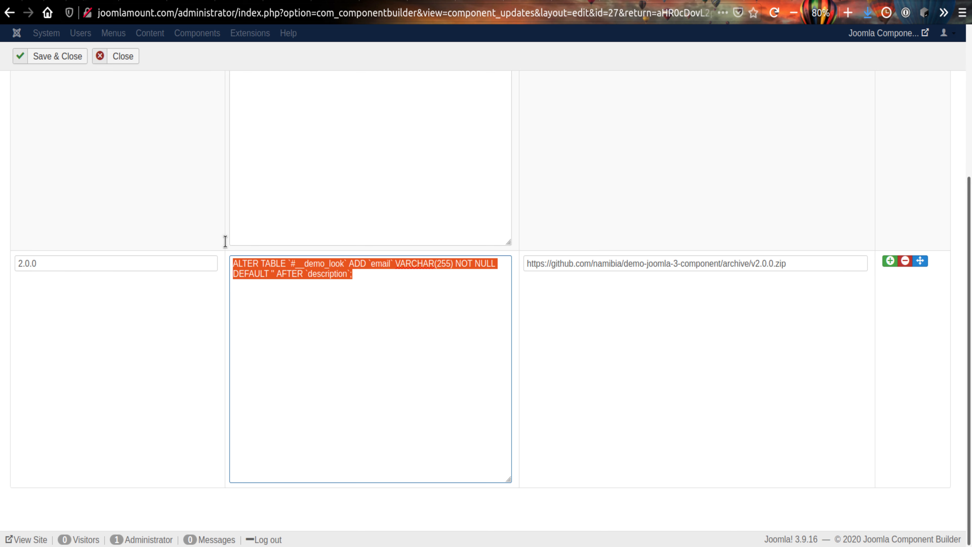
key(BackSpace)
scroll(147, 196, up, 4)
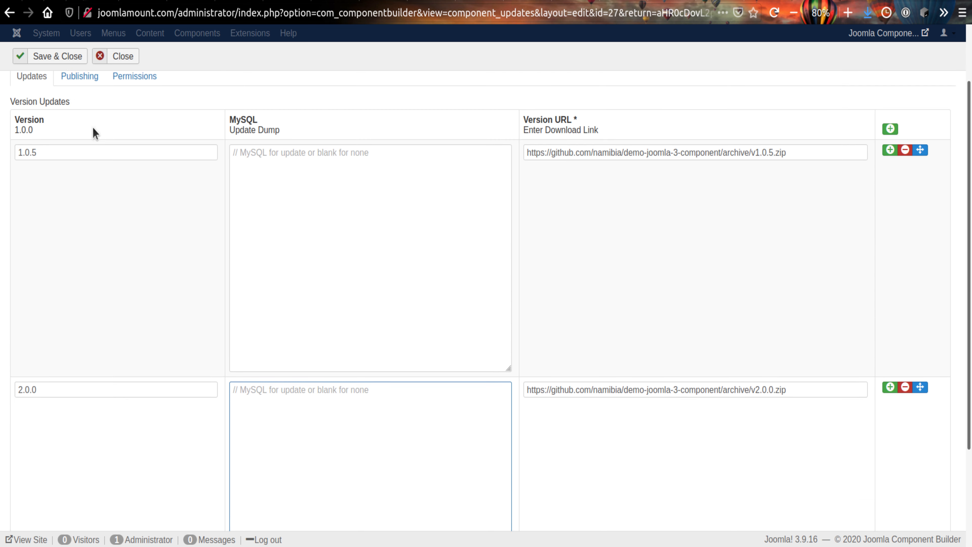
click(68, 56)
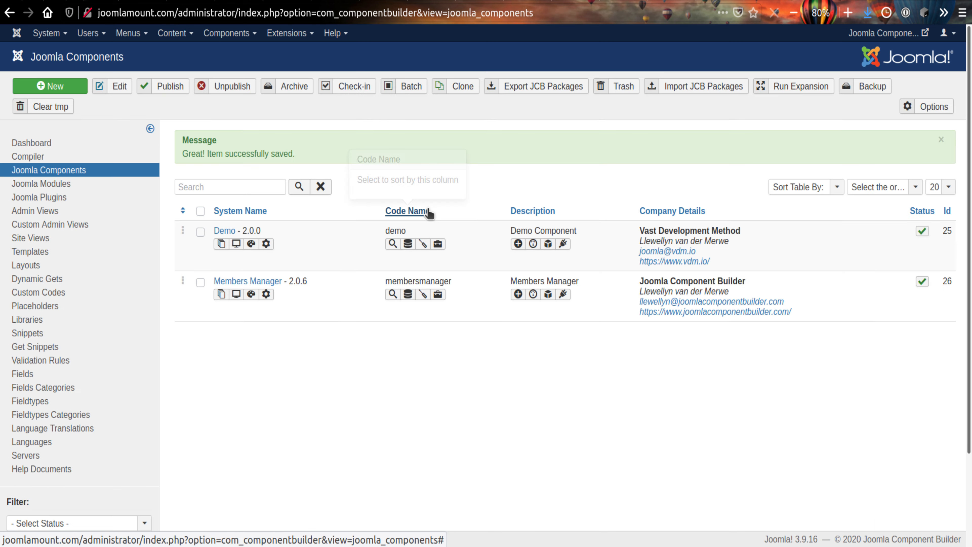
Step: Return to the compiler's browser tab, compile Demo version 2.0.0, and try to install it on this Joomla website
click(769, 1)
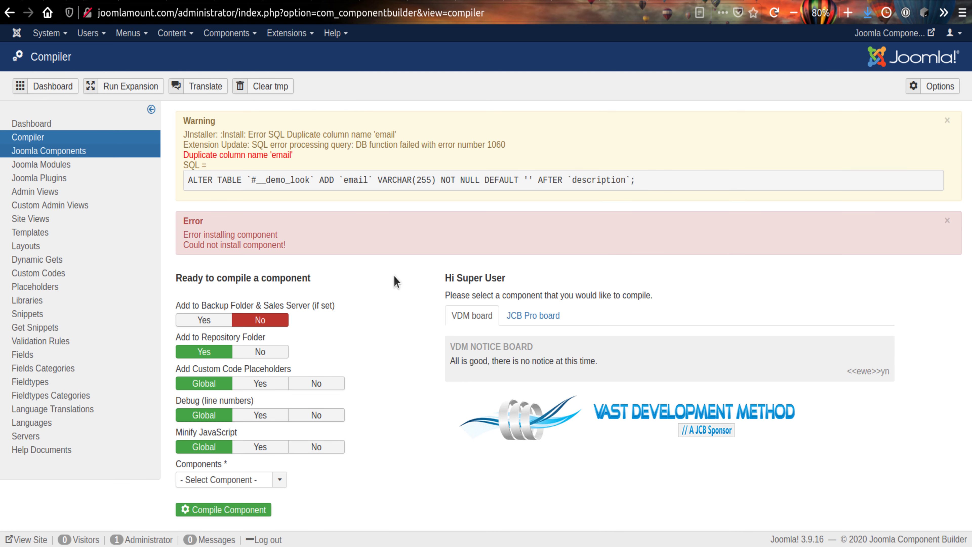
click(235, 482)
click(220, 507)
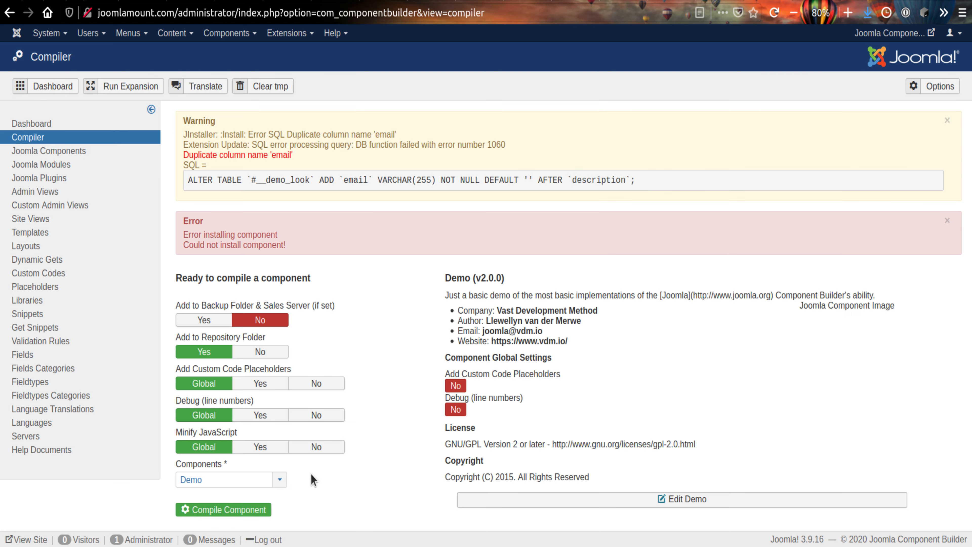
click(221, 509)
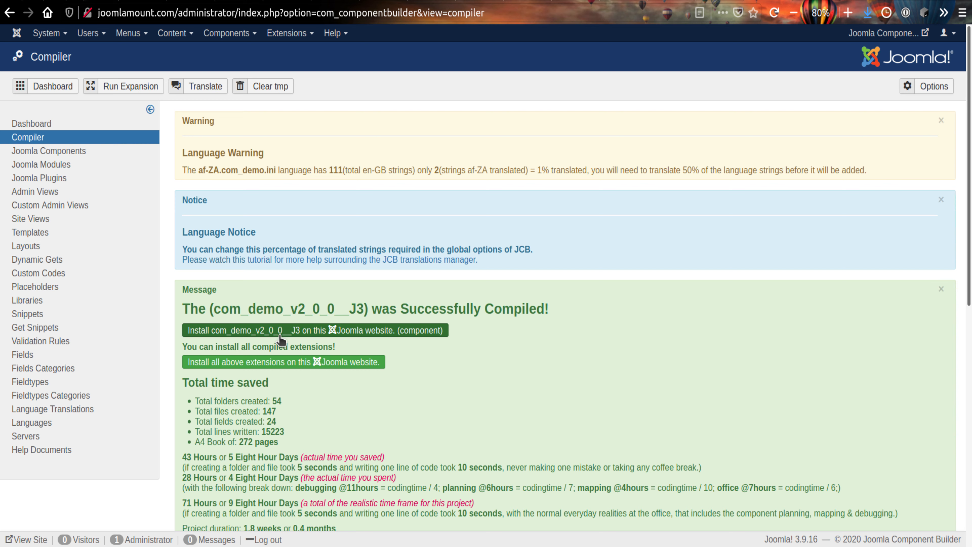
click(280, 332)
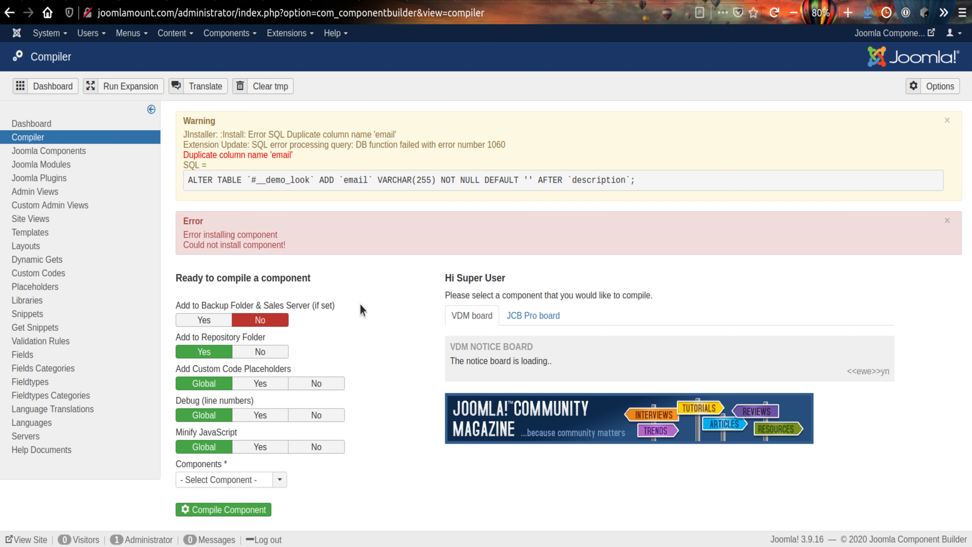
Step: Select the Demo component in the compiler again and compile it once more
click(250, 479)
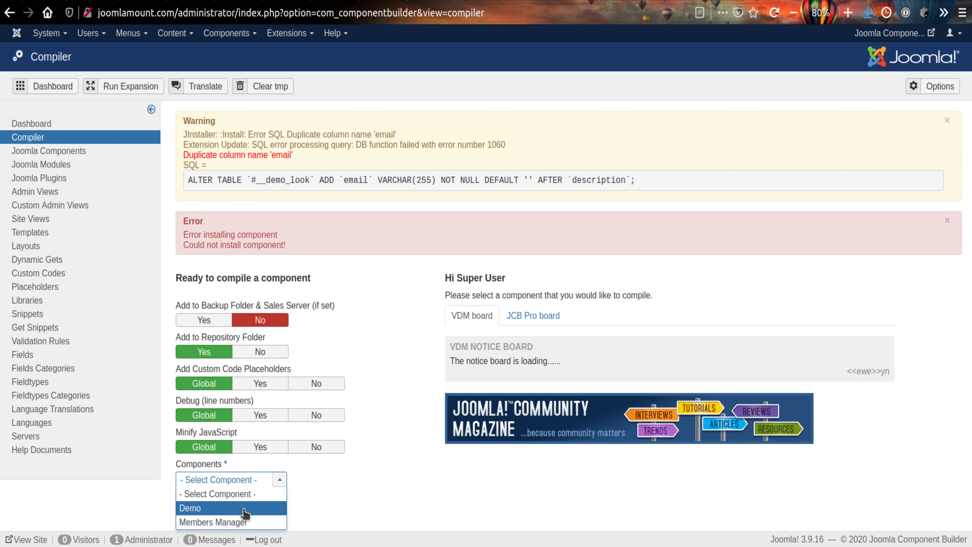
click(244, 513)
click(244, 511)
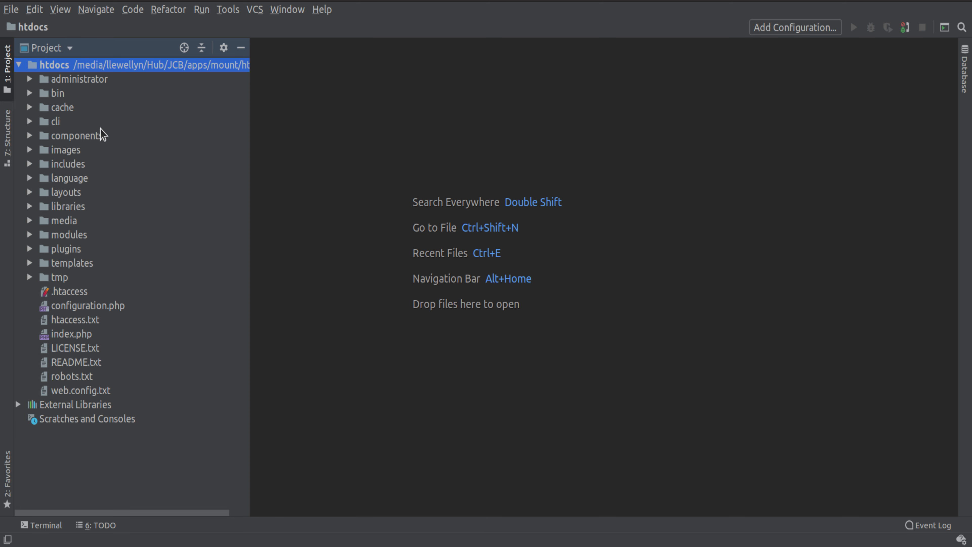
Step: Expand the htdocs project tree through administrator, components, com_demo, sql and updates down to the mysql folder's files
click(30, 79)
click(39, 107)
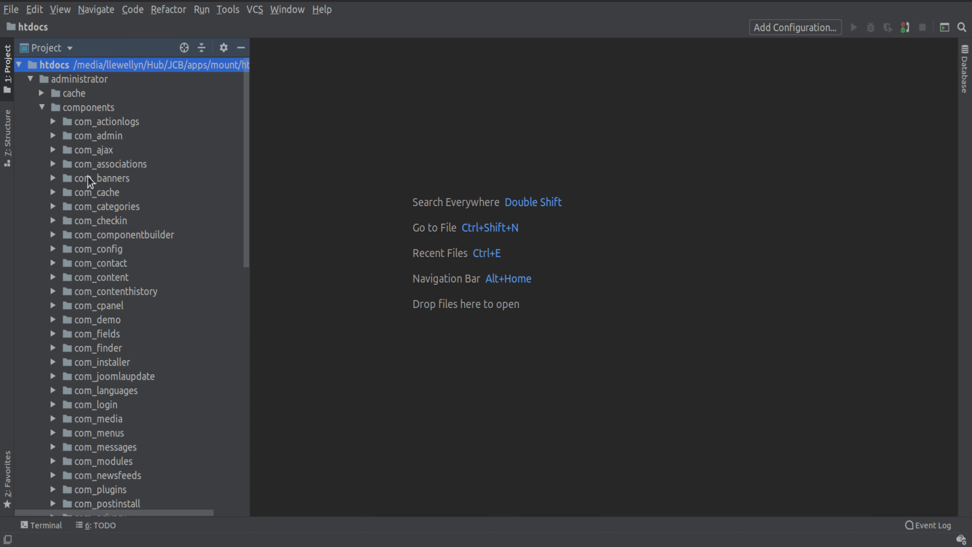
scroll(87, 226, down, 6)
scroll(79, 228, up, 3)
click(57, 177)
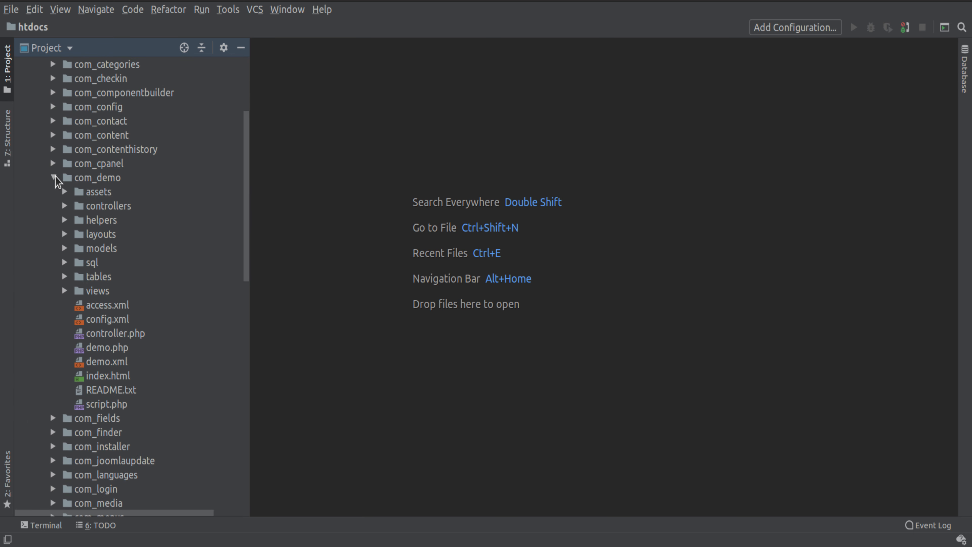
click(65, 264)
click(77, 277)
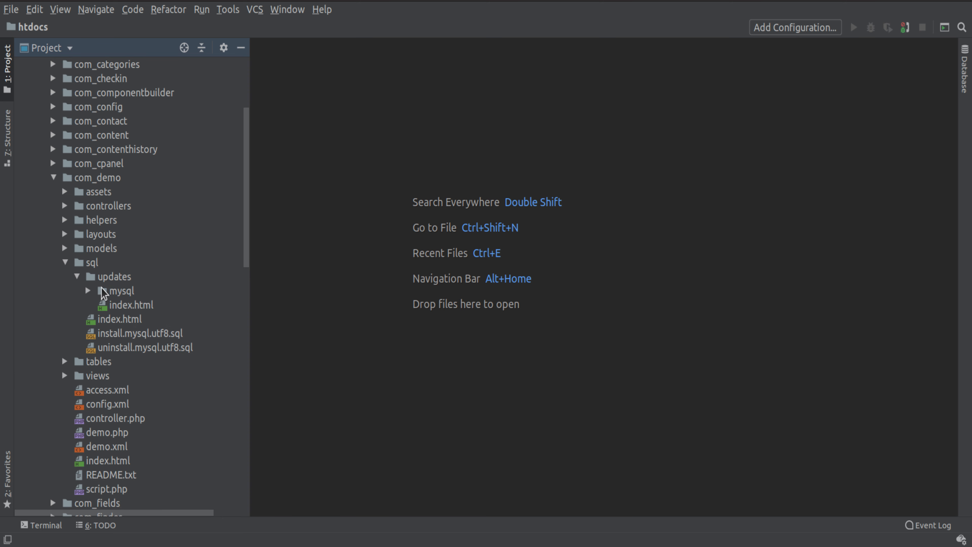
click(83, 291)
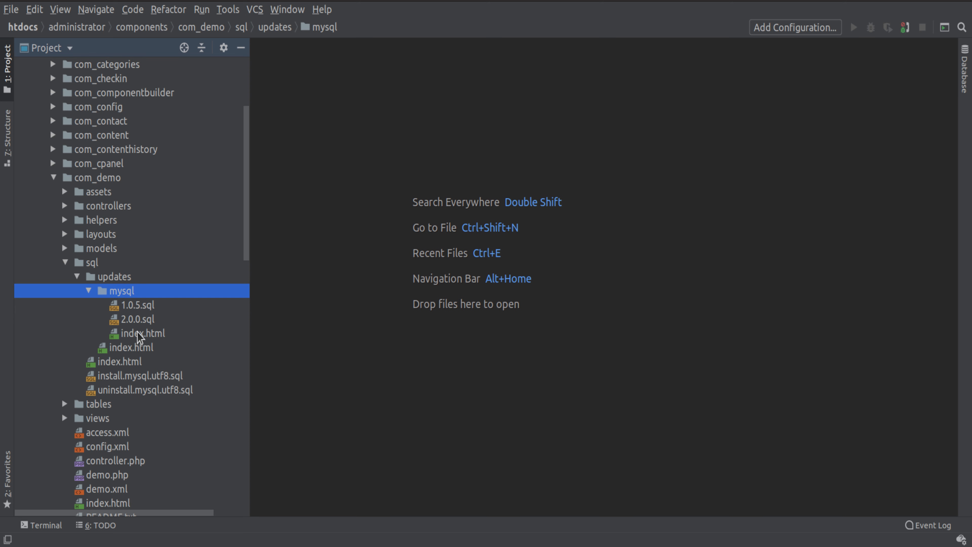
Step: Inspect the SQL statement in 2.0.0.sql, close the file, and delete it from Demo's mysql updates folder
click(123, 321)
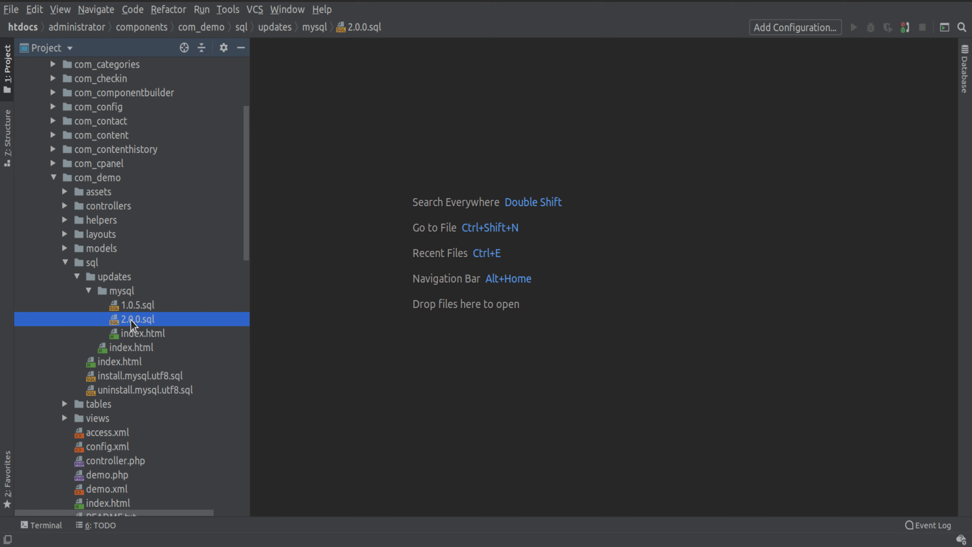
double_click(130, 320)
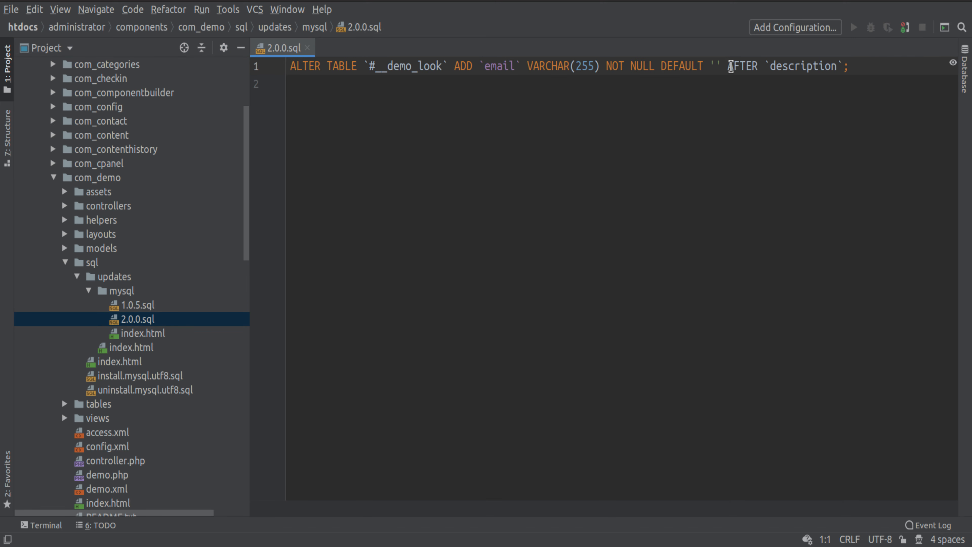
click(308, 48)
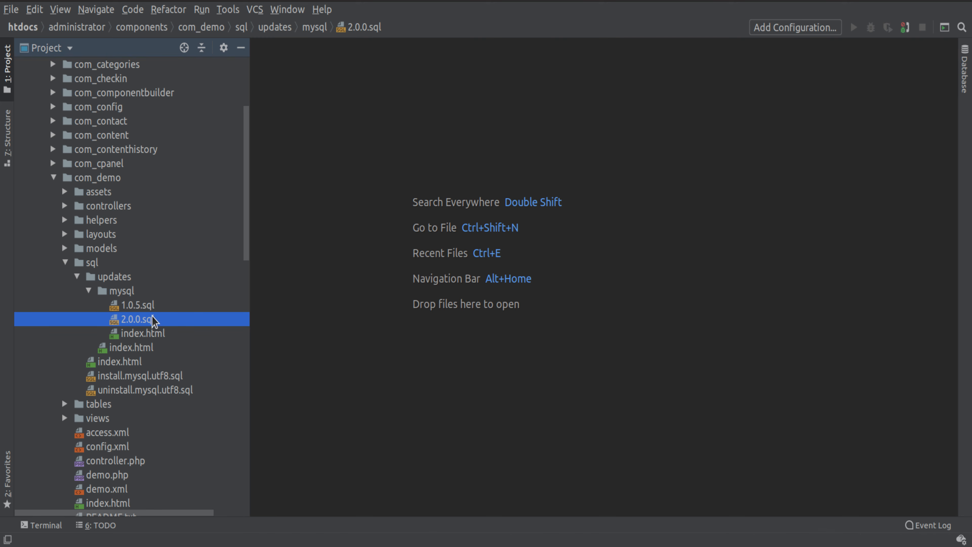
key(Delete)
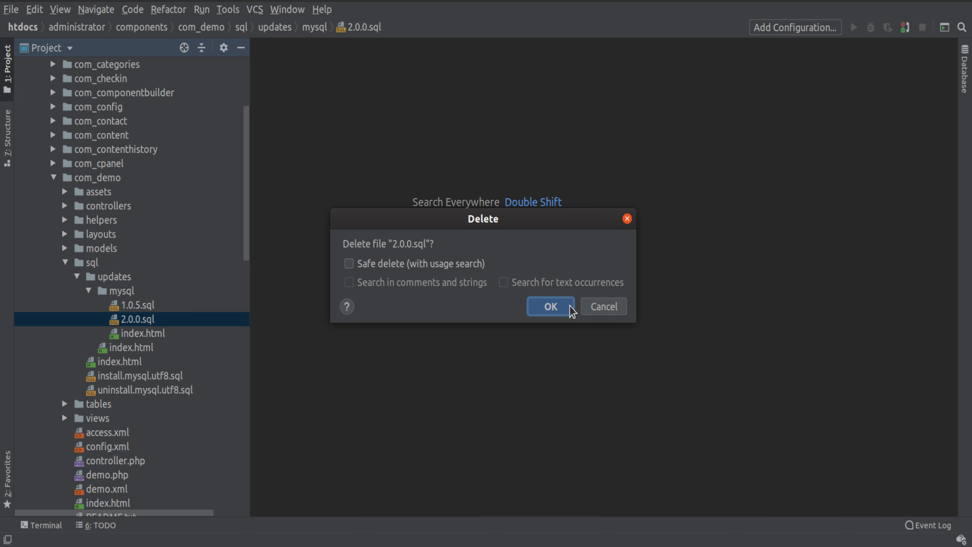
click(553, 306)
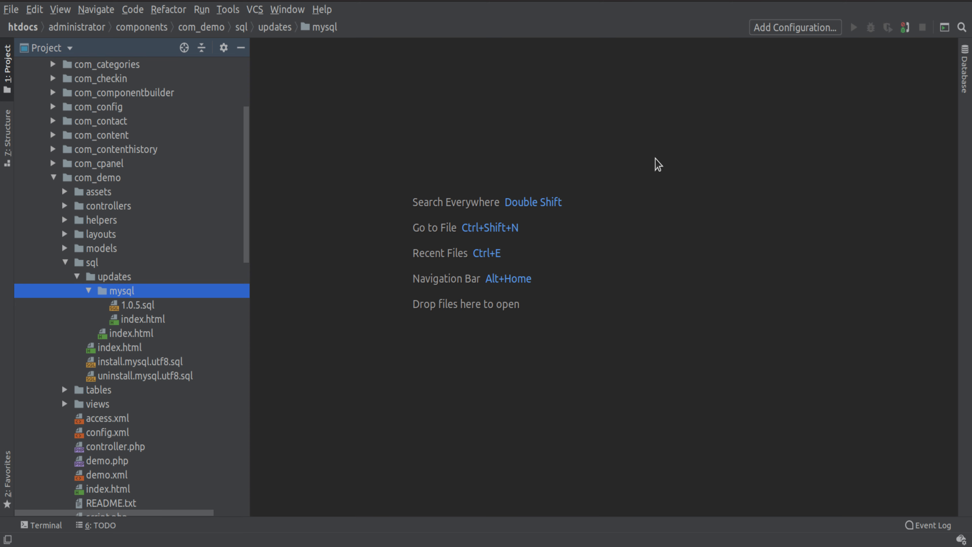
Step: Return to the compiler page in the browser and install com_demo_v2_0_0__J3 on this Joomla website
click(932, 2)
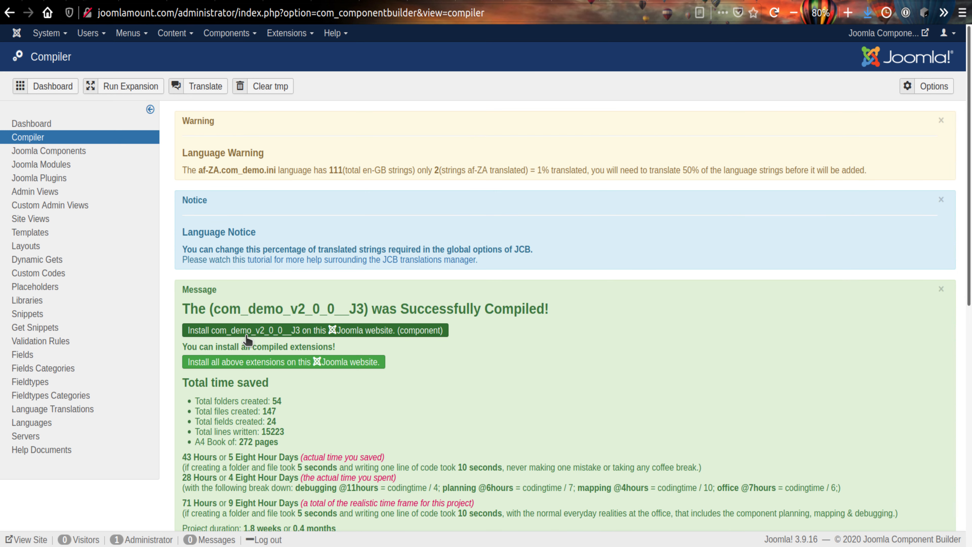
click(247, 333)
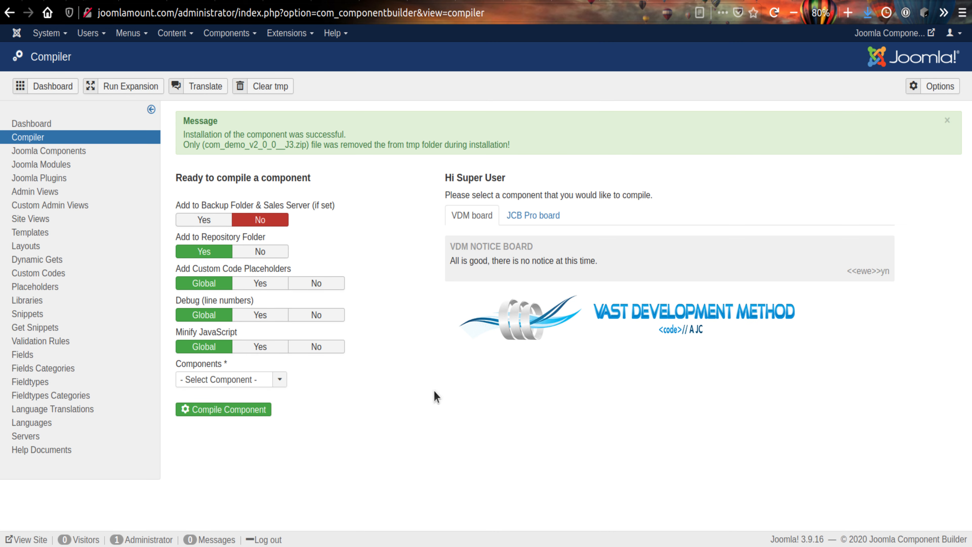
Step: Compile Demo with adding to the backup folder and sales server set to Yes, and install the compiled component on this website
click(225, 221)
click(230, 379)
click(234, 409)
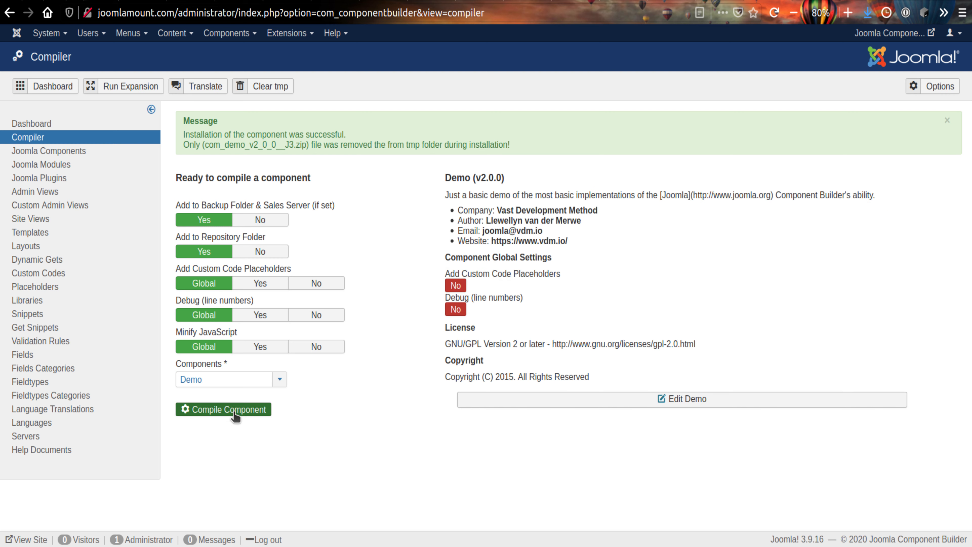
click(225, 407)
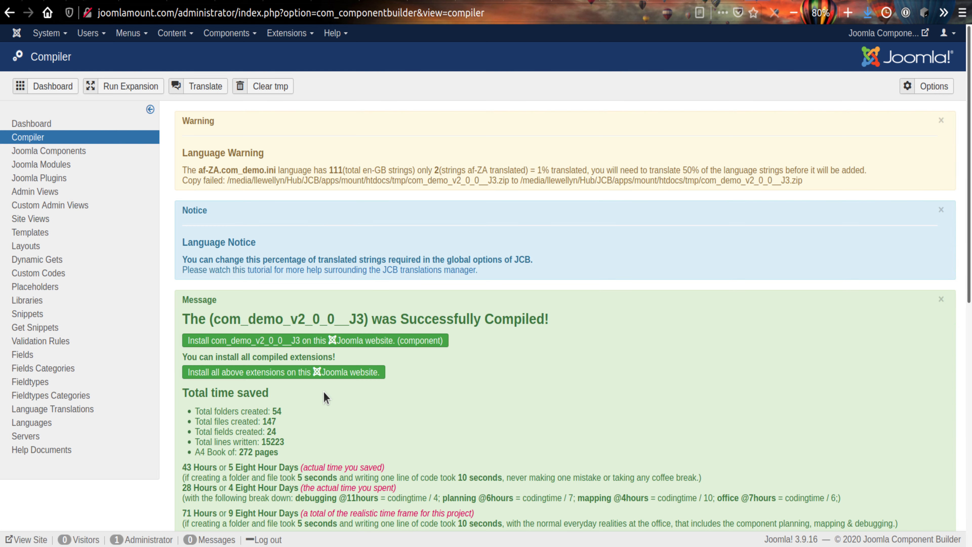
click(351, 344)
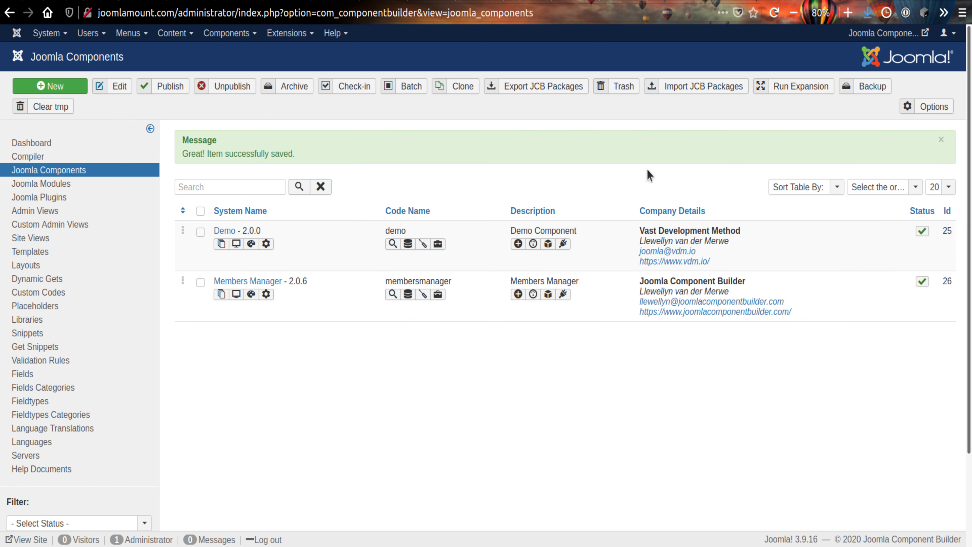
Step: Examine the 1.0.5 and 2.0.0 version entries and their MySQL fields in Demo's component updates, and close without saving
click(409, 243)
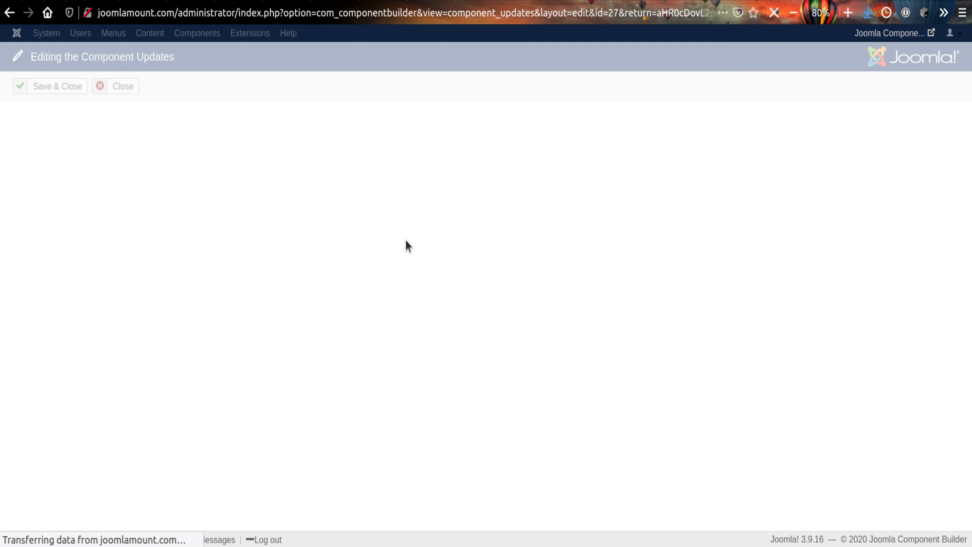
scroll(352, 298, down, 5)
scroll(354, 321, up, 3)
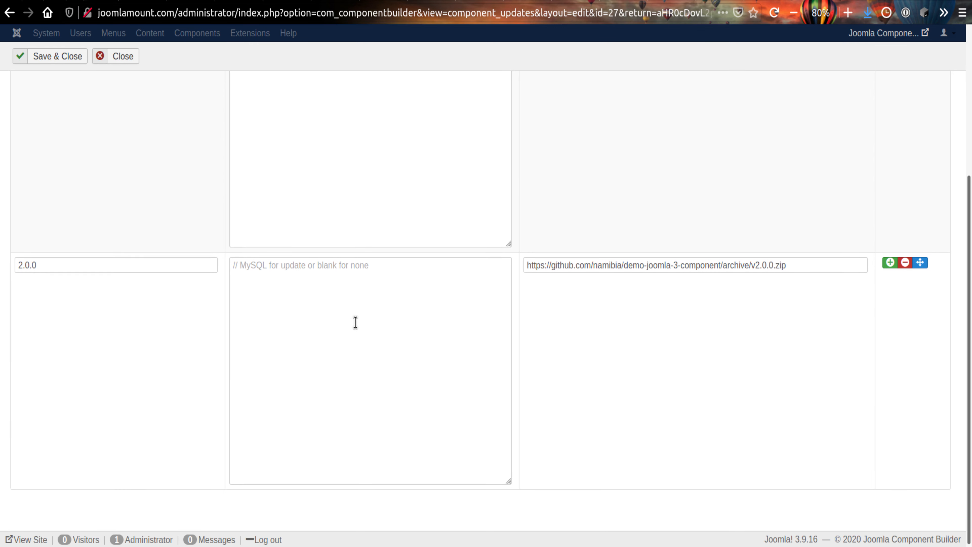
scroll(355, 323, up, 1)
scroll(355, 322, up, 2)
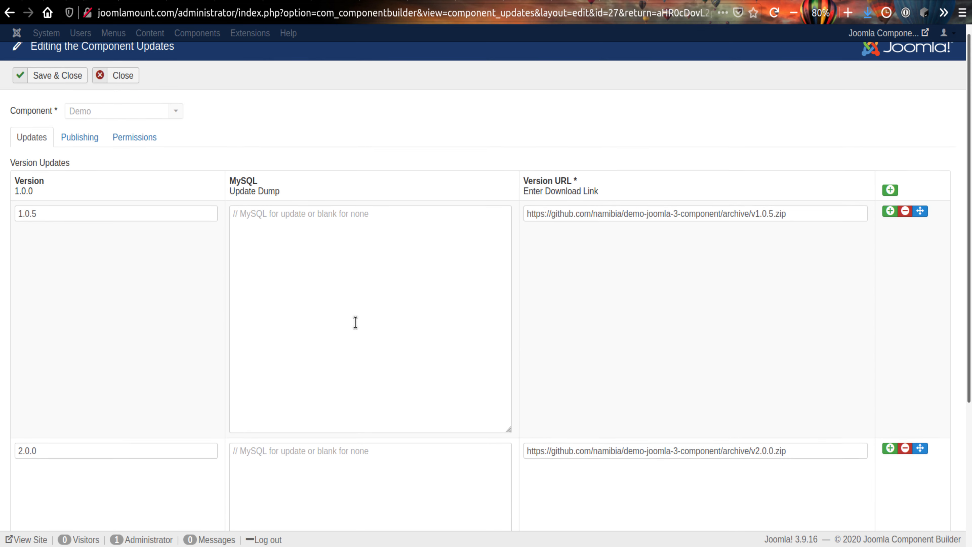
scroll(356, 322, down, 5)
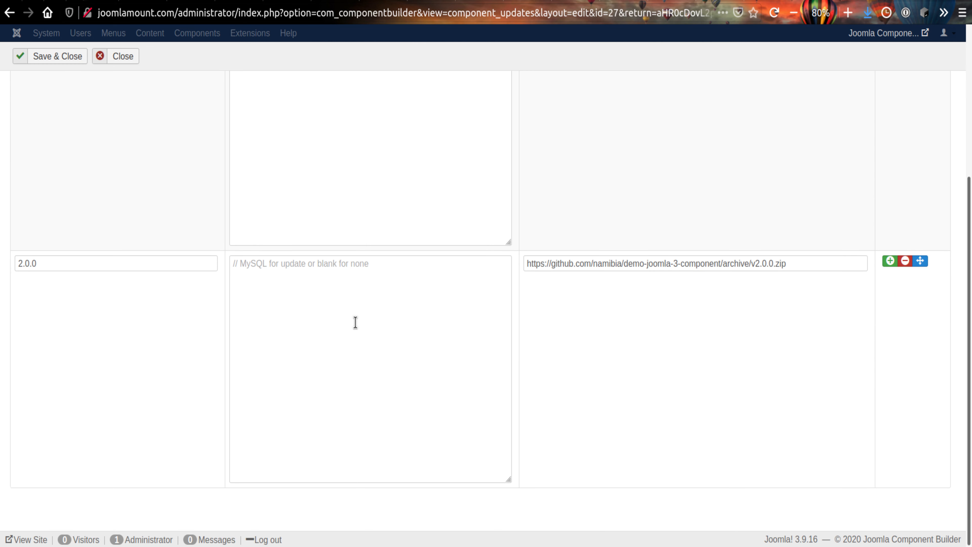
scroll(355, 323, up, 5)
click(126, 90)
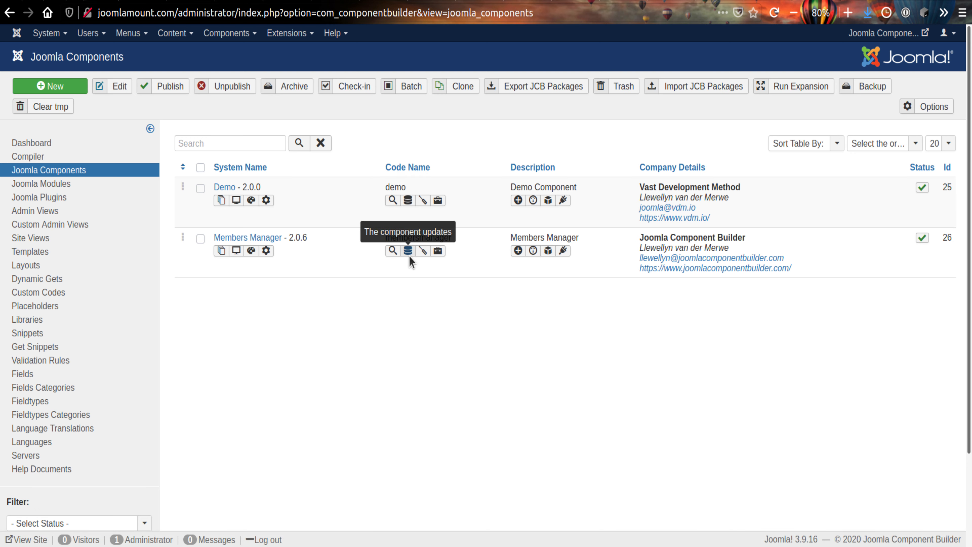
Step: Recheck the 2.0.0 version entry in Demo's component updates, close them, and open the Component Builder dashboard
click(408, 200)
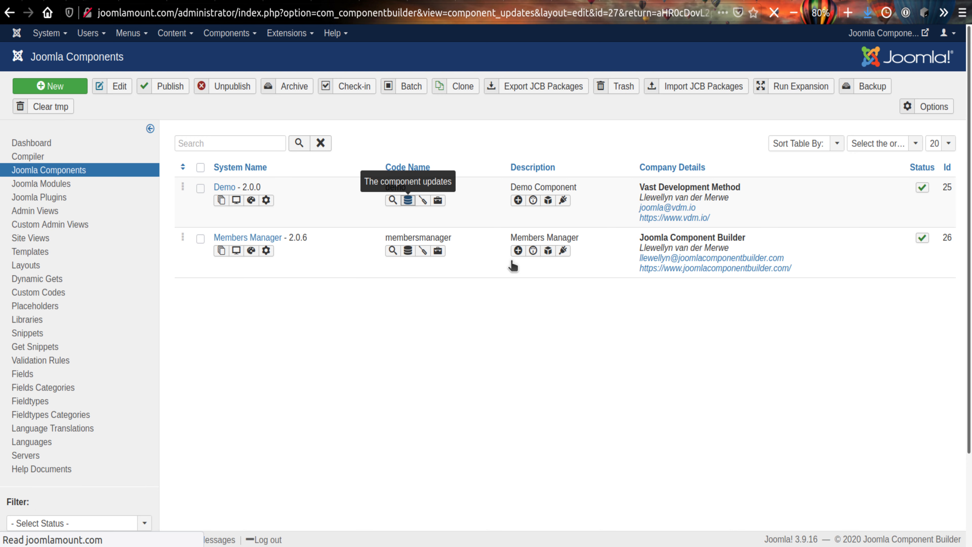
scroll(424, 343, down, 5)
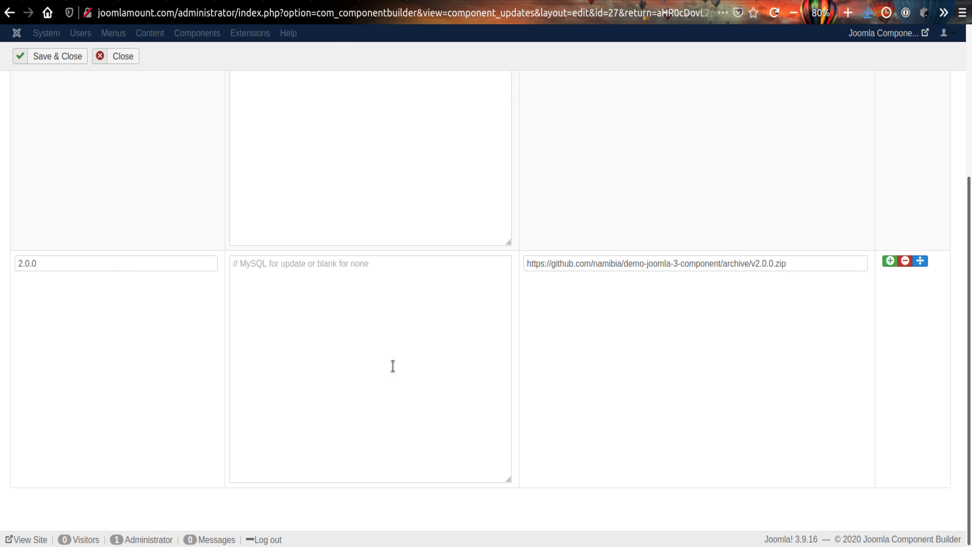
scroll(452, 422, up, 3)
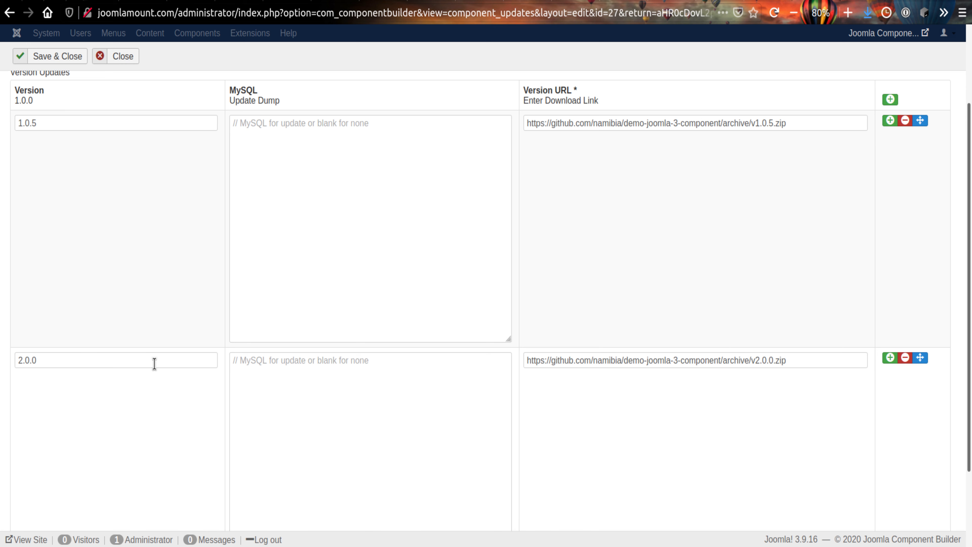
drag(45, 362, 14, 359)
click(121, 446)
scroll(134, 440, up, 3)
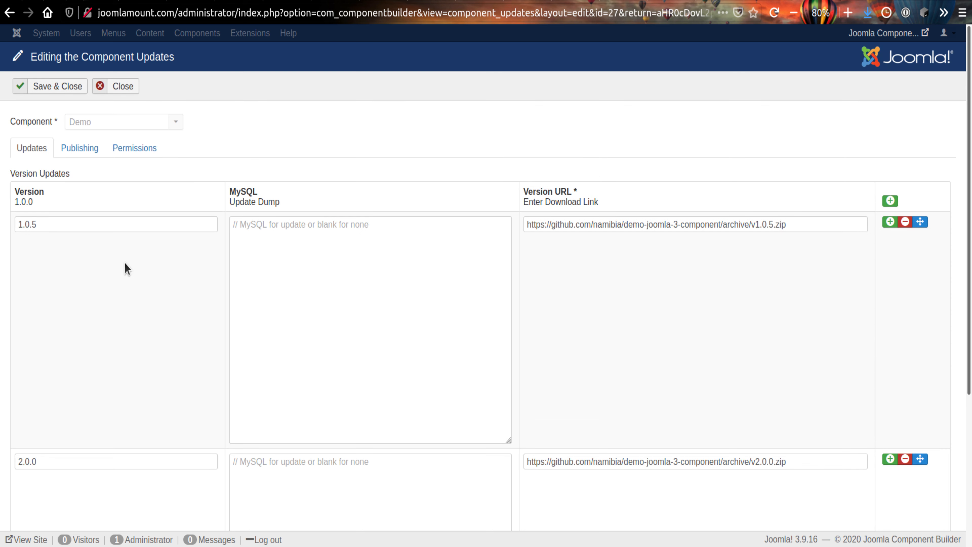
click(122, 87)
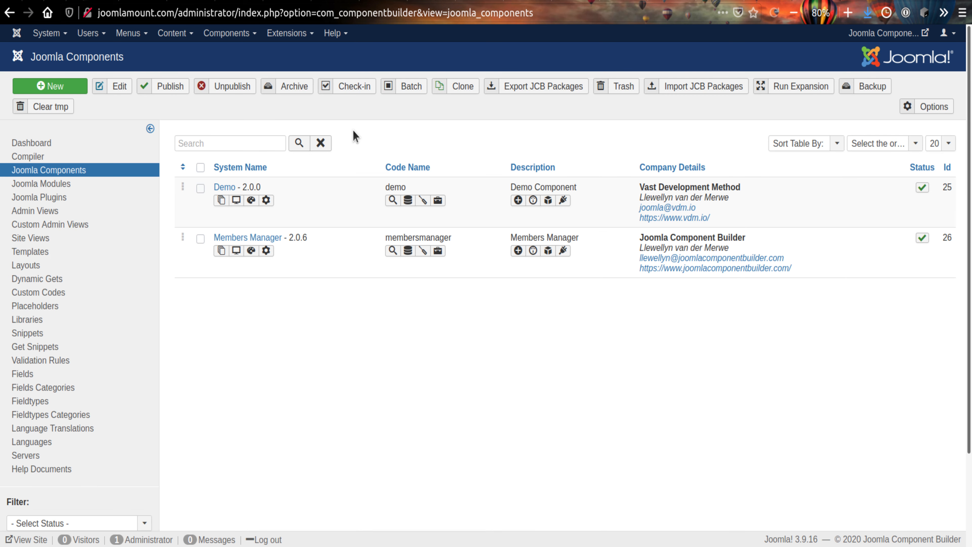
click(36, 143)
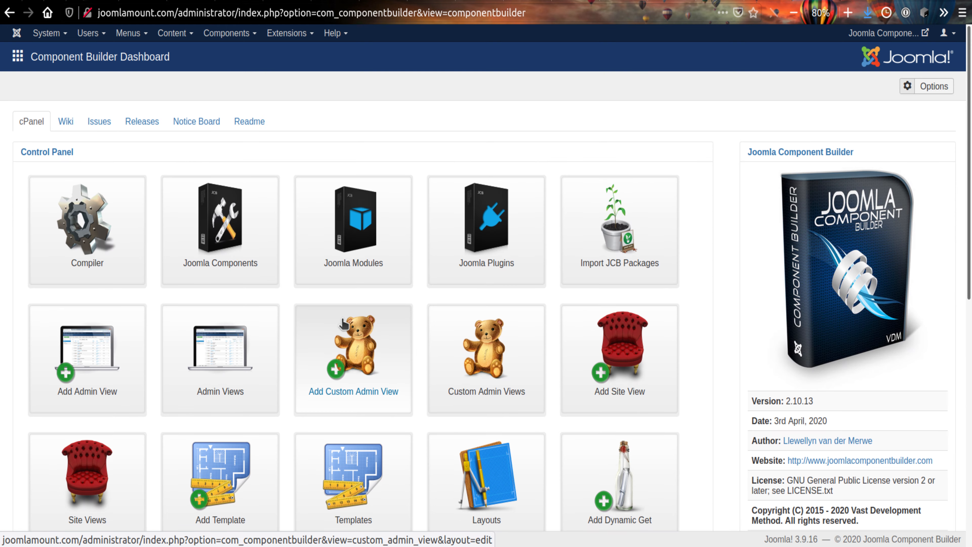